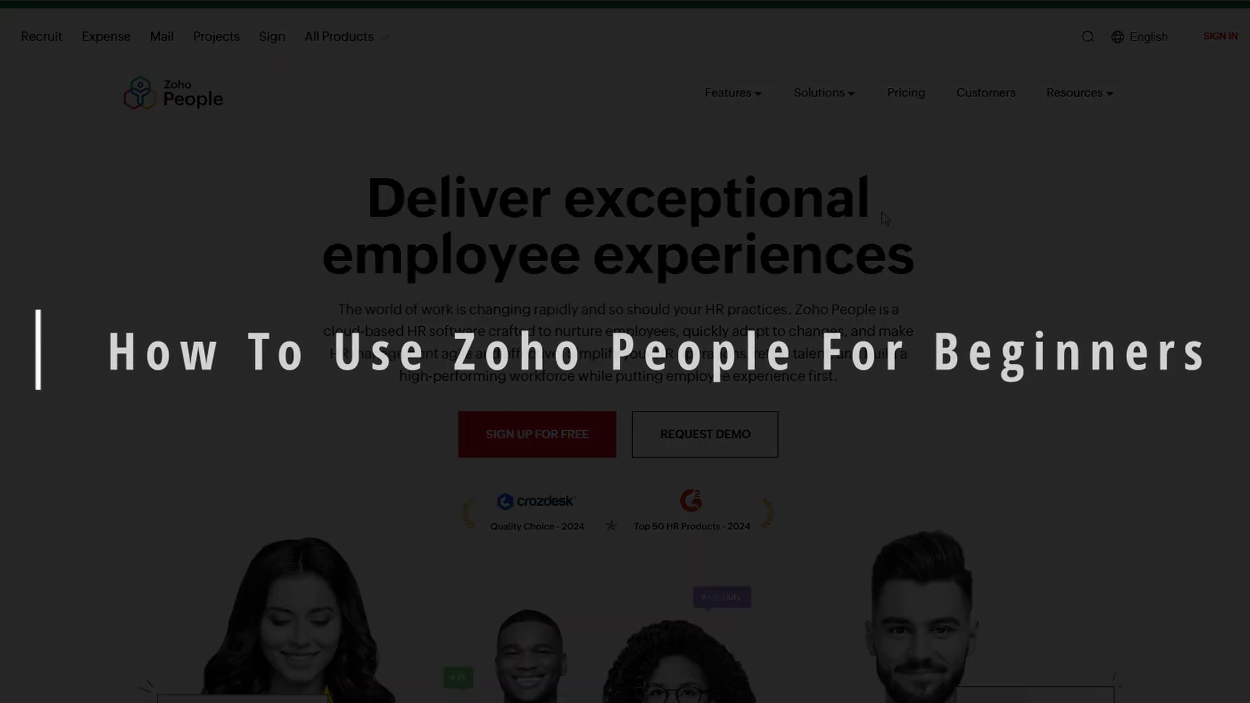
# - Scroll through the My Space overview to review activities, the check-in reminder and the 24–30 Nov 2024 schedule
pyautogui.scroll(-3, 885, 218)
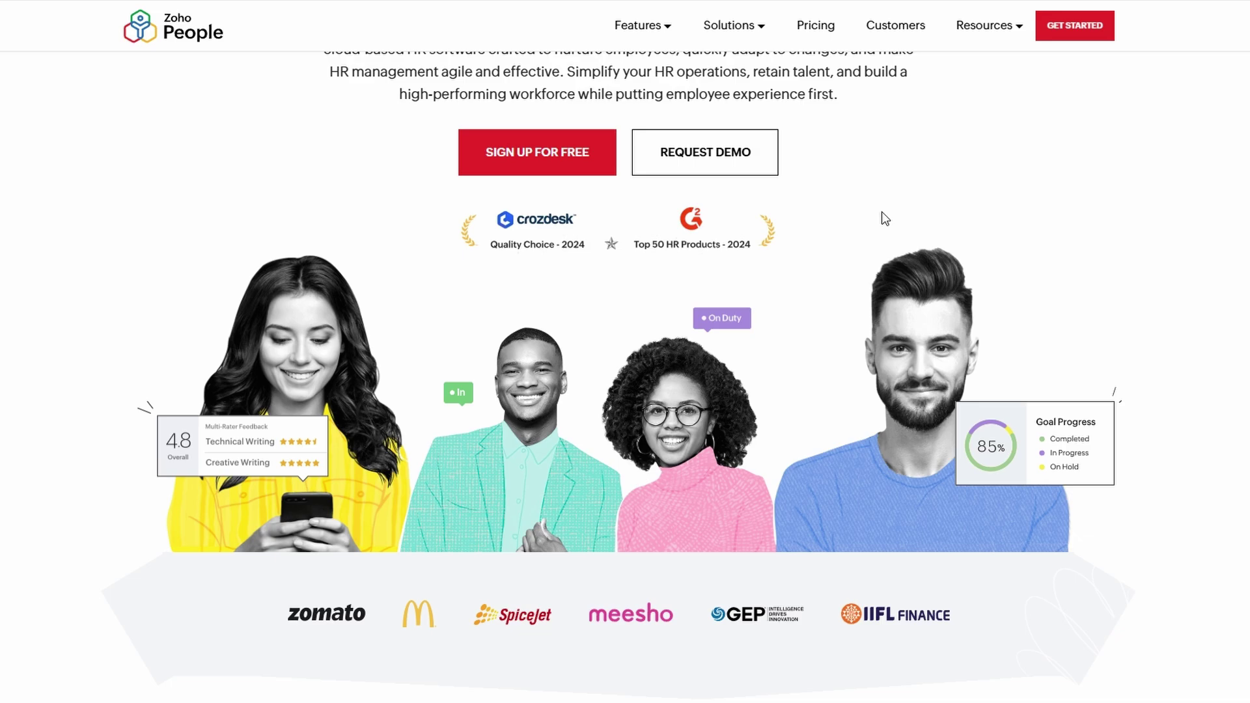
pyautogui.scroll(-5, 1064, 356)
pyautogui.scroll(-7, 1064, 357)
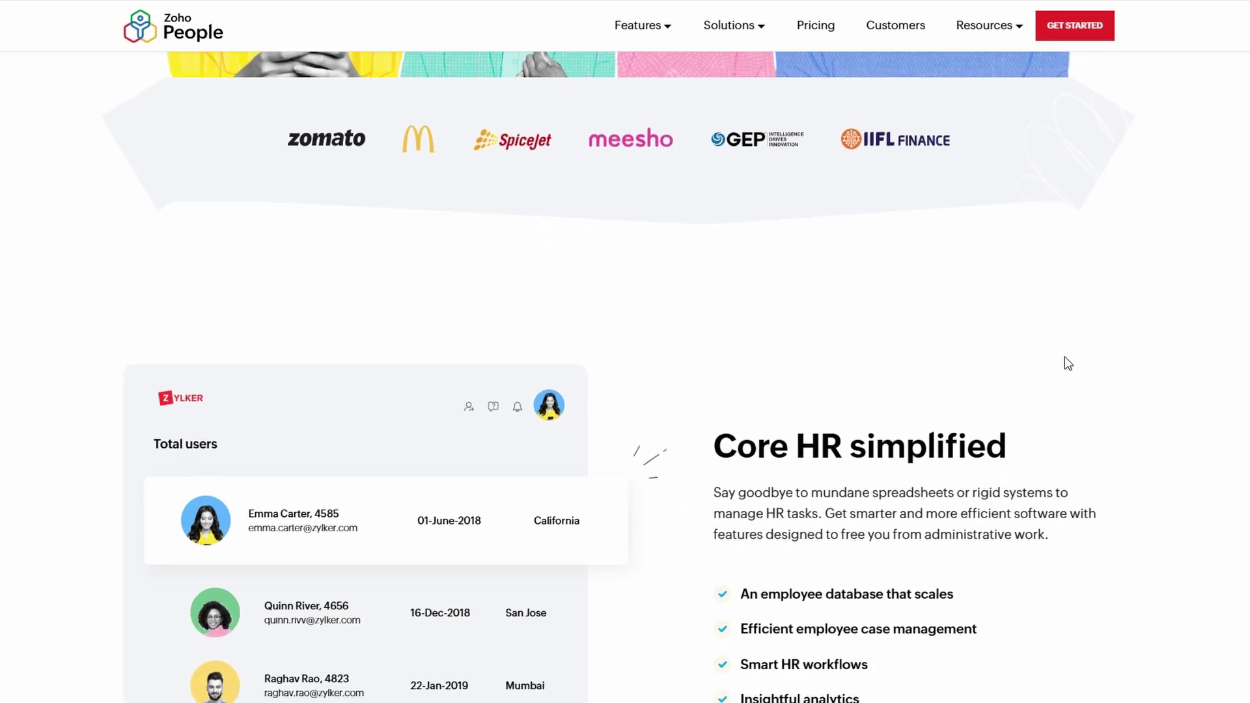
pyautogui.scroll(-2, 1064, 356)
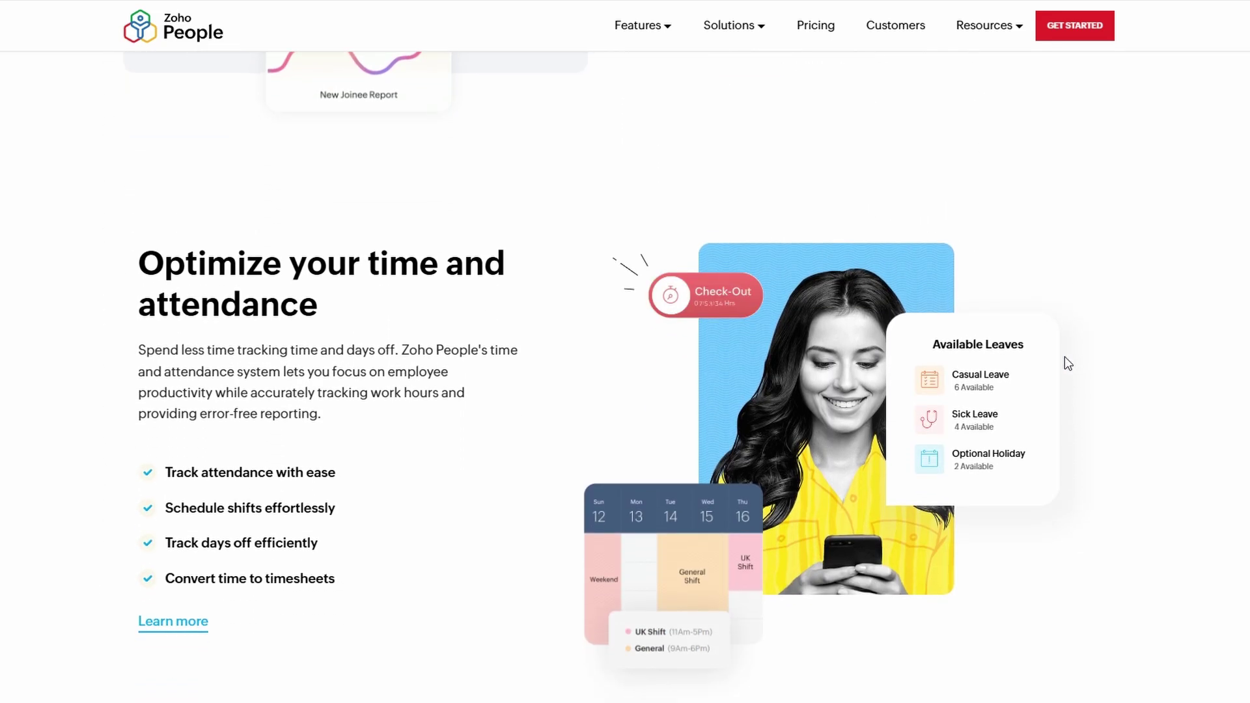
pyautogui.scroll(-1, 1101, 378)
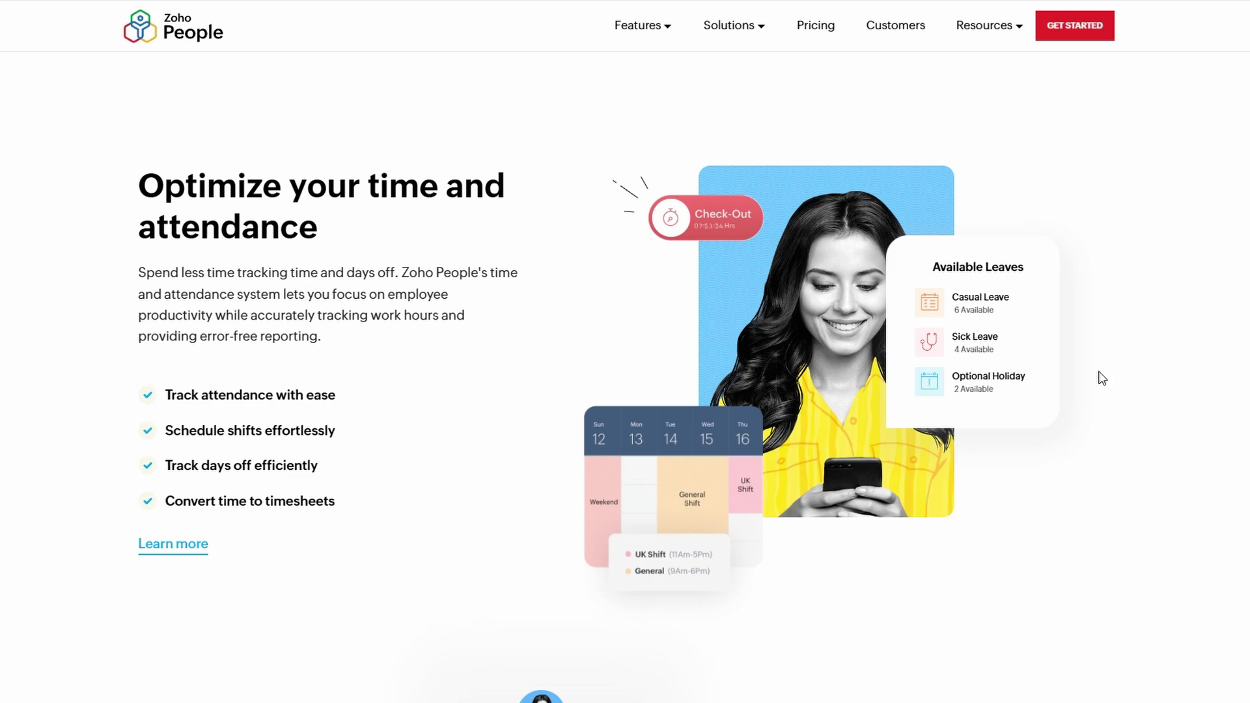
pyautogui.scroll(-6, 901, 266)
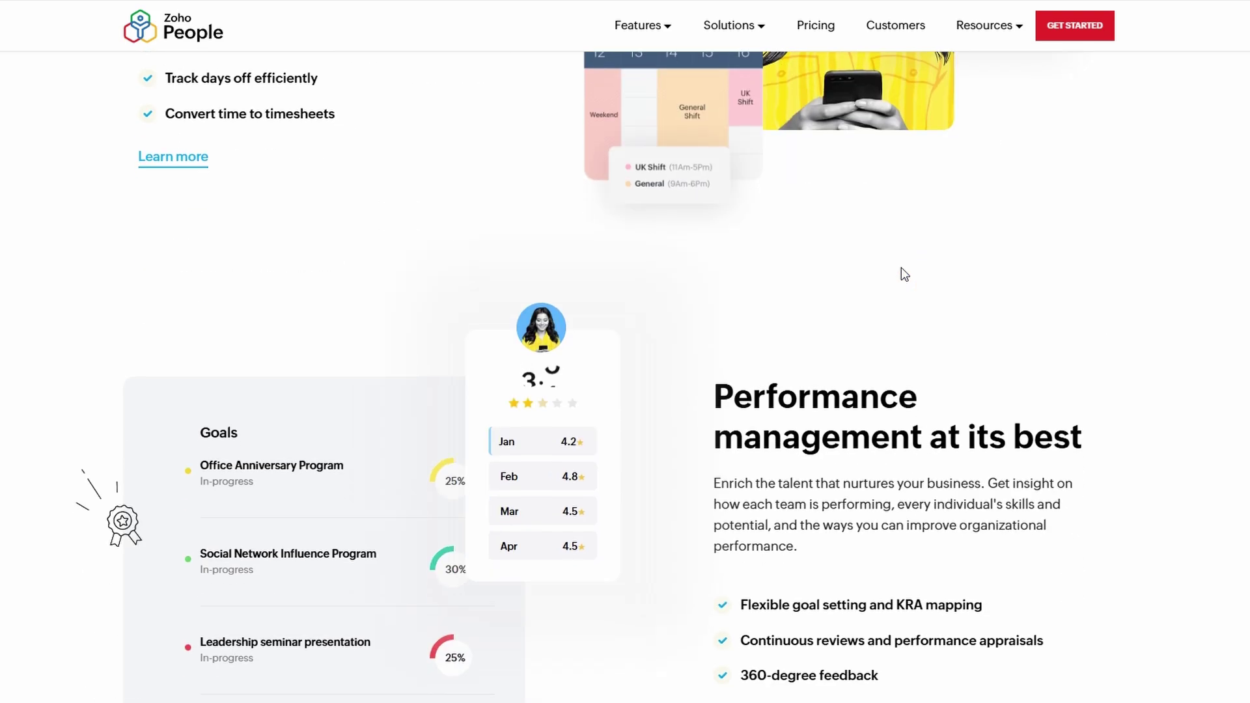
pyautogui.scroll(-1, 901, 274)
pyautogui.scroll(-2, 904, 273)
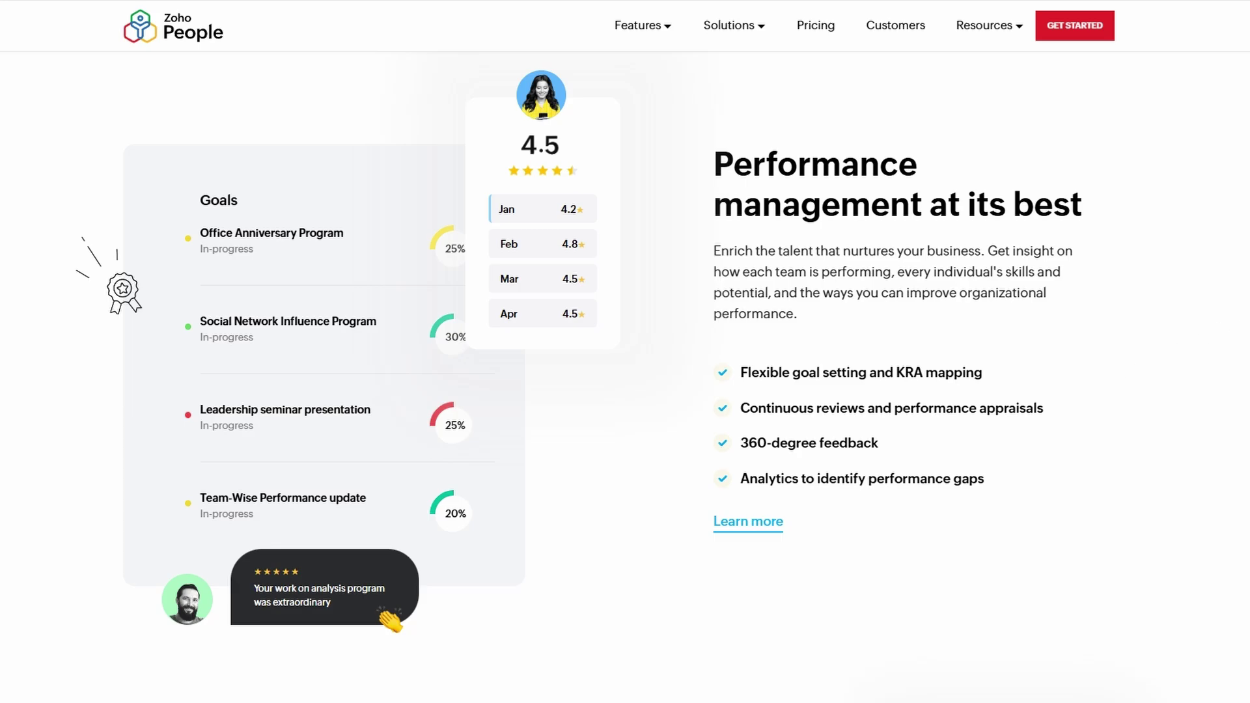
pyautogui.scroll(-5, 1130, 369)
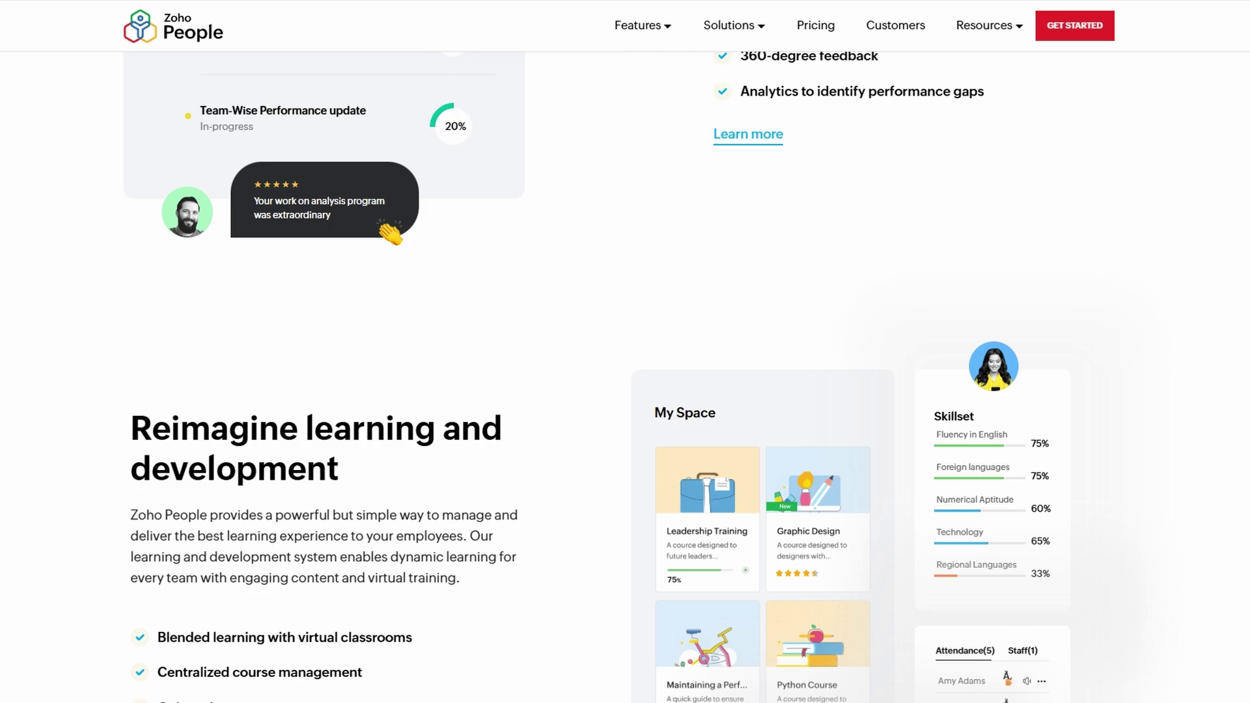
pyautogui.scroll(20, 625, 378)
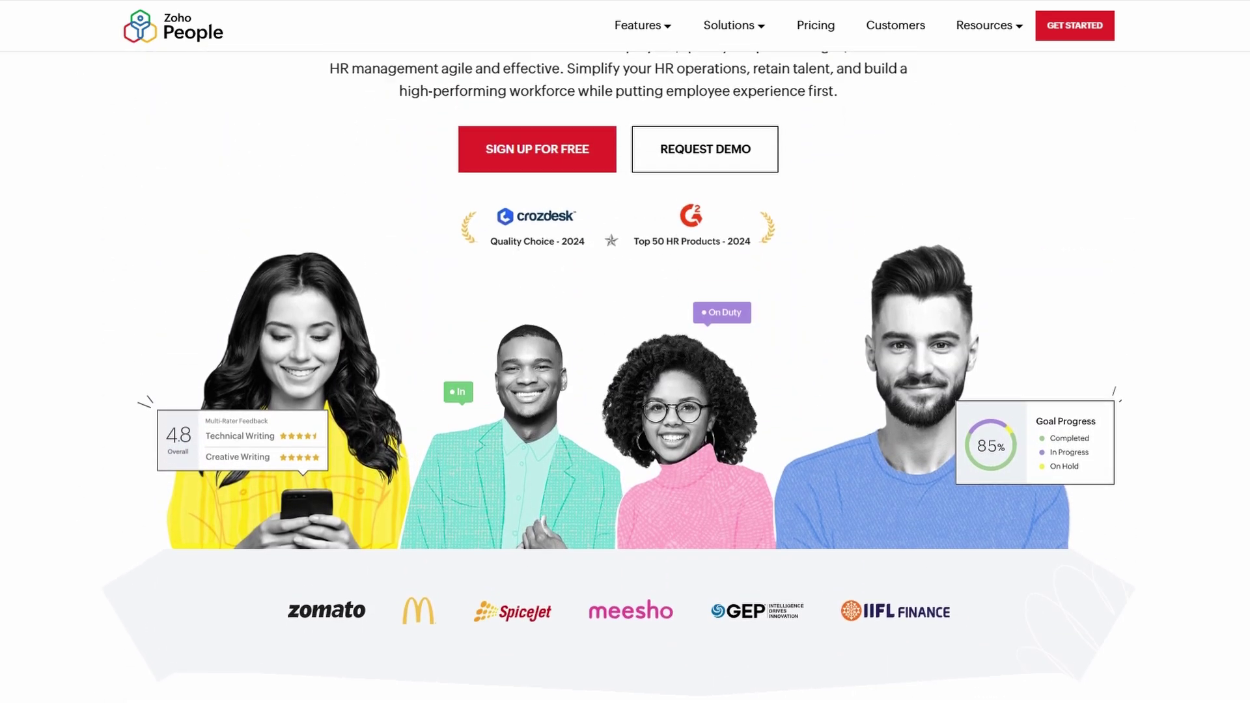
pyautogui.scroll(5, 625, 377)
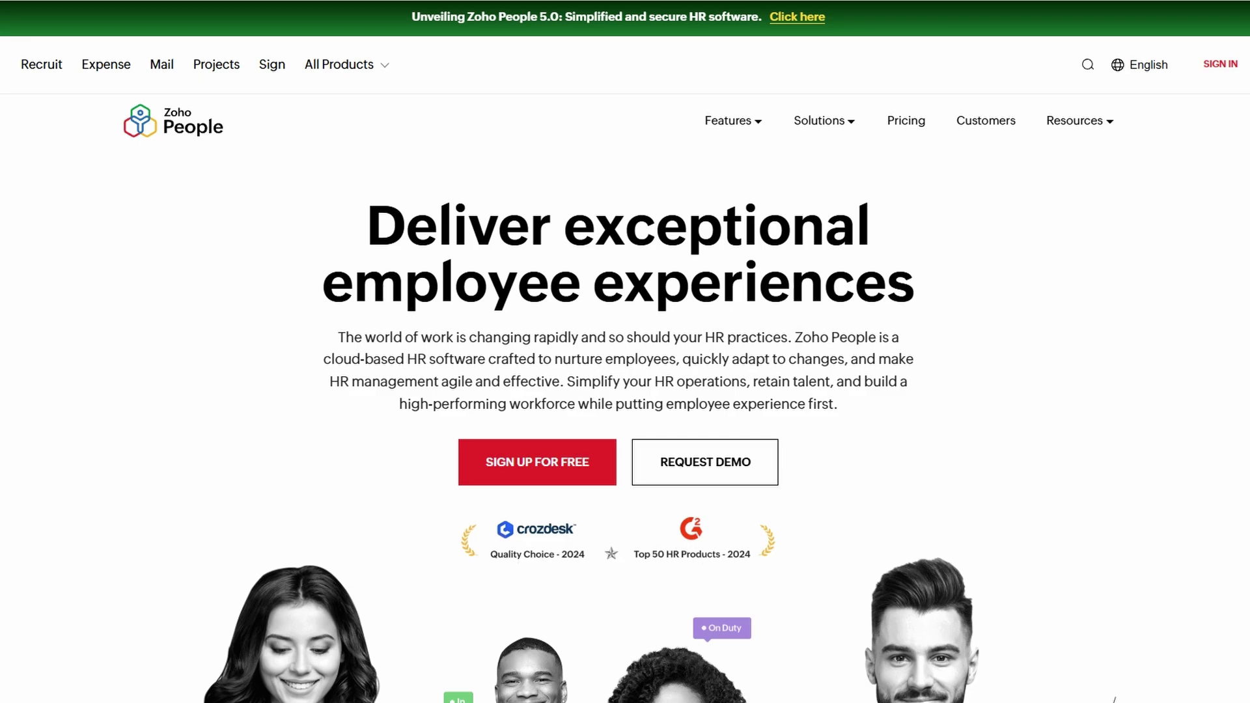
pyautogui.scroll(-3, 1063, 447)
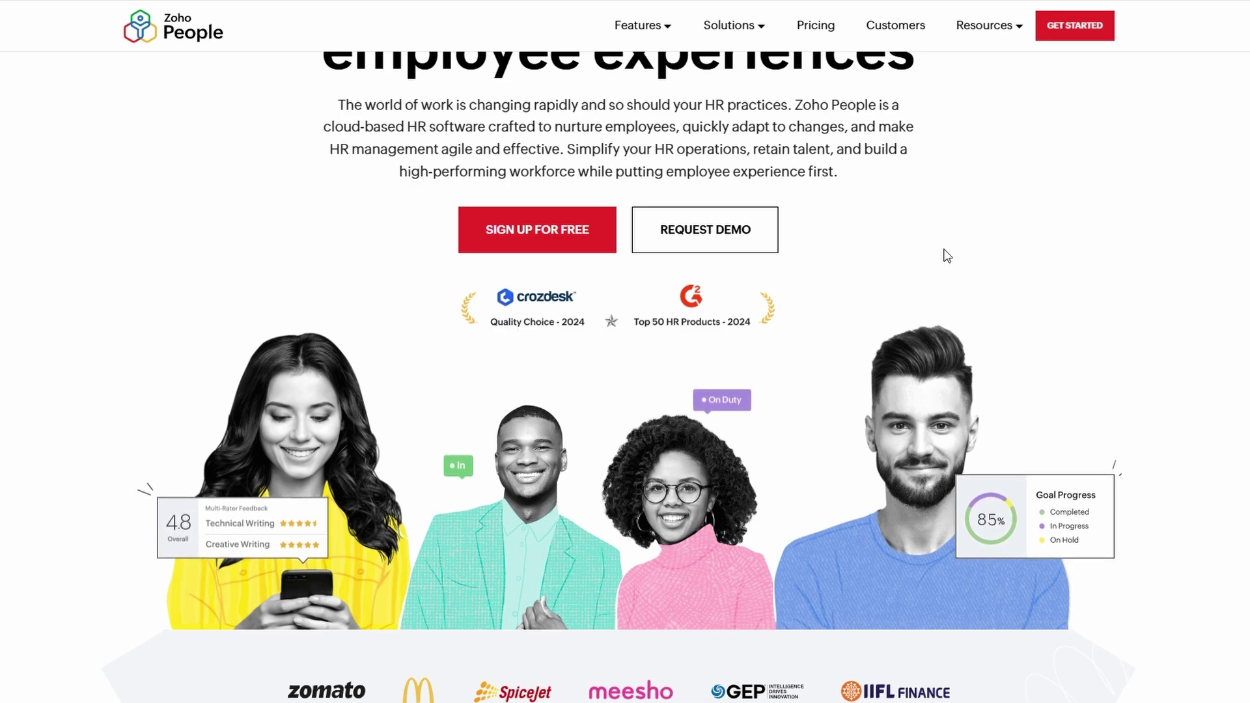
pyautogui.scroll(3, 947, 255)
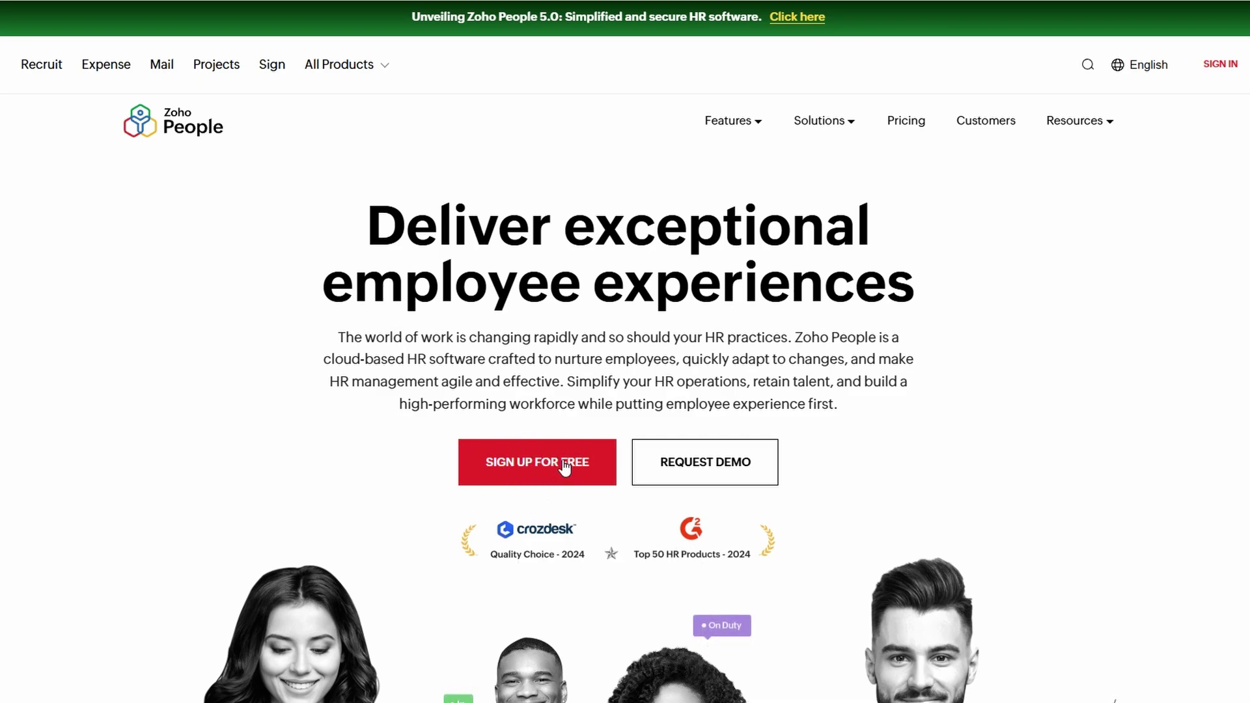
pyautogui.scroll(-1, 557, 473)
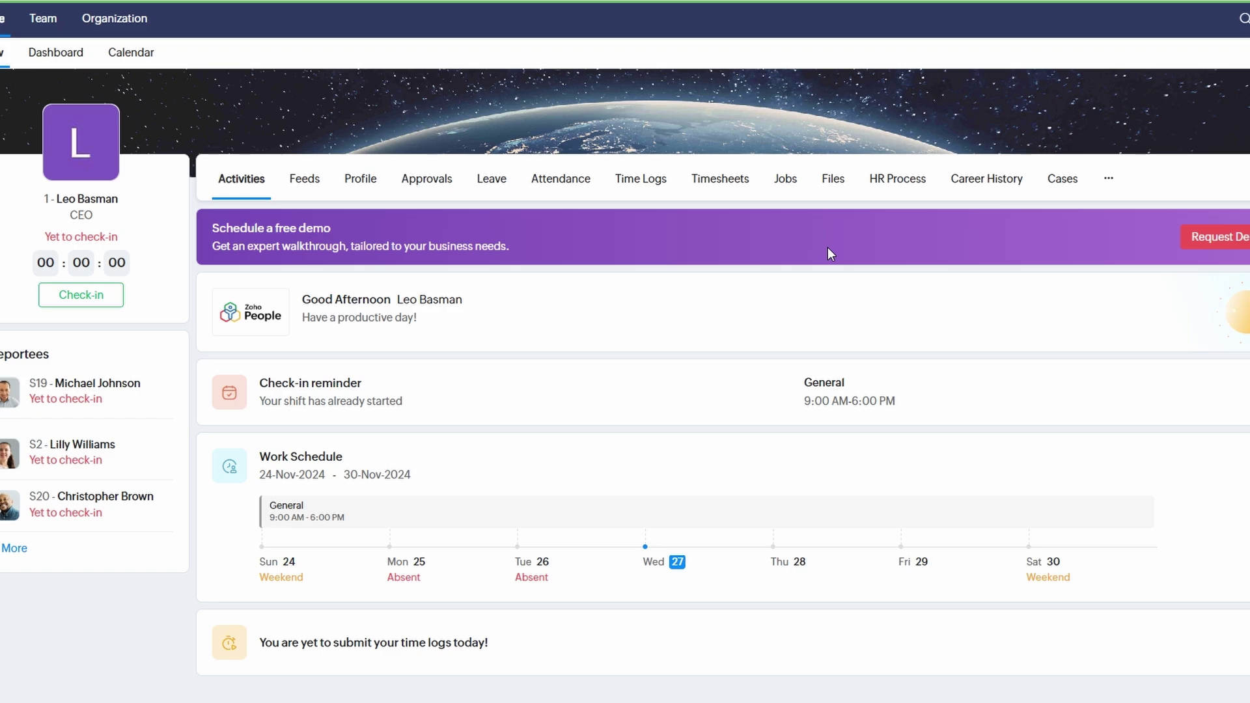
# - Show the My Space Dashboard with birthday, new hires, favourites, quick links and announcement widgets
pyautogui.click(64, 52)
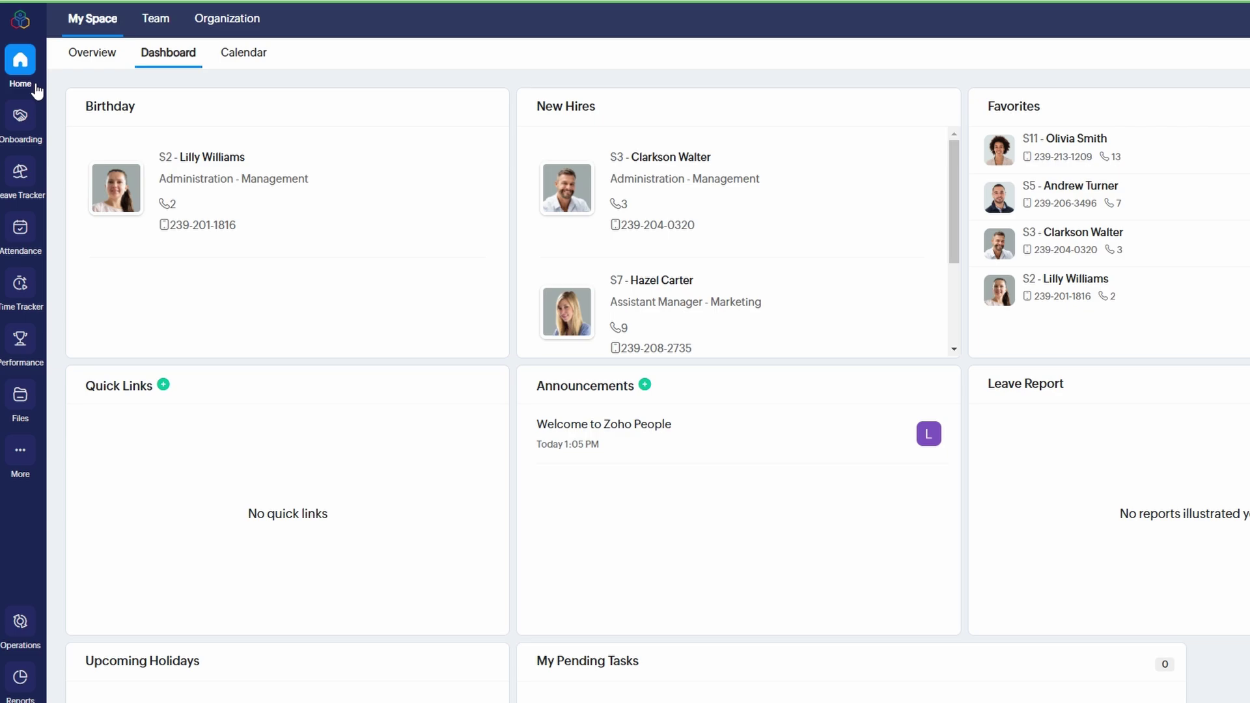
# - Bring up the Time Tracker's Attendance Summary for 24–30 Nov 2024, showing Mon 25 and Tue 26 absent
pyautogui.click(20, 285)
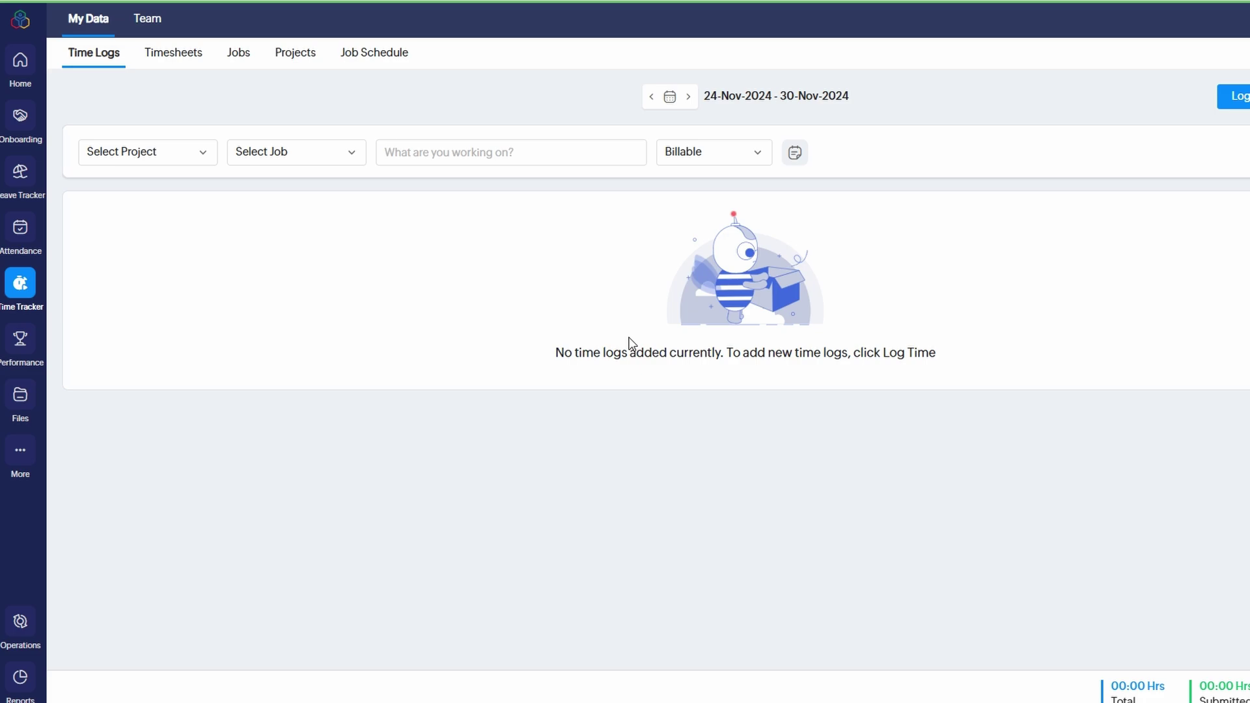
pyautogui.click(30, 238)
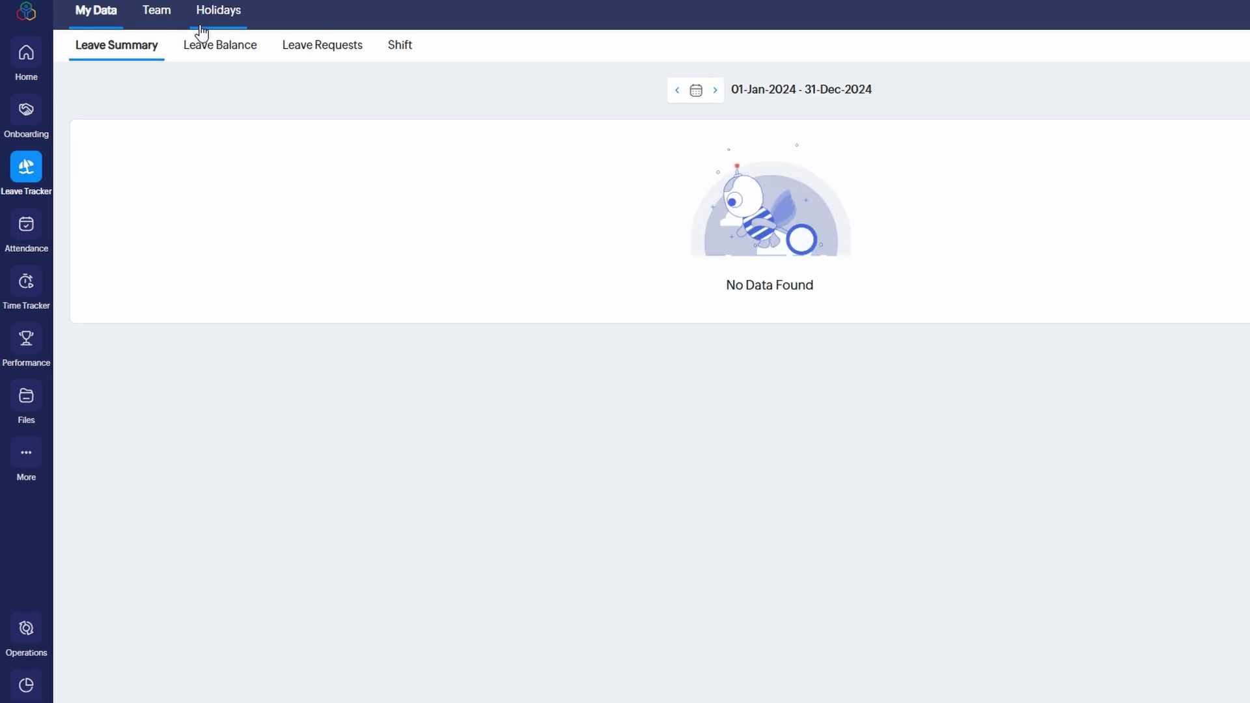
pyautogui.click(223, 50)
pyautogui.click(328, 58)
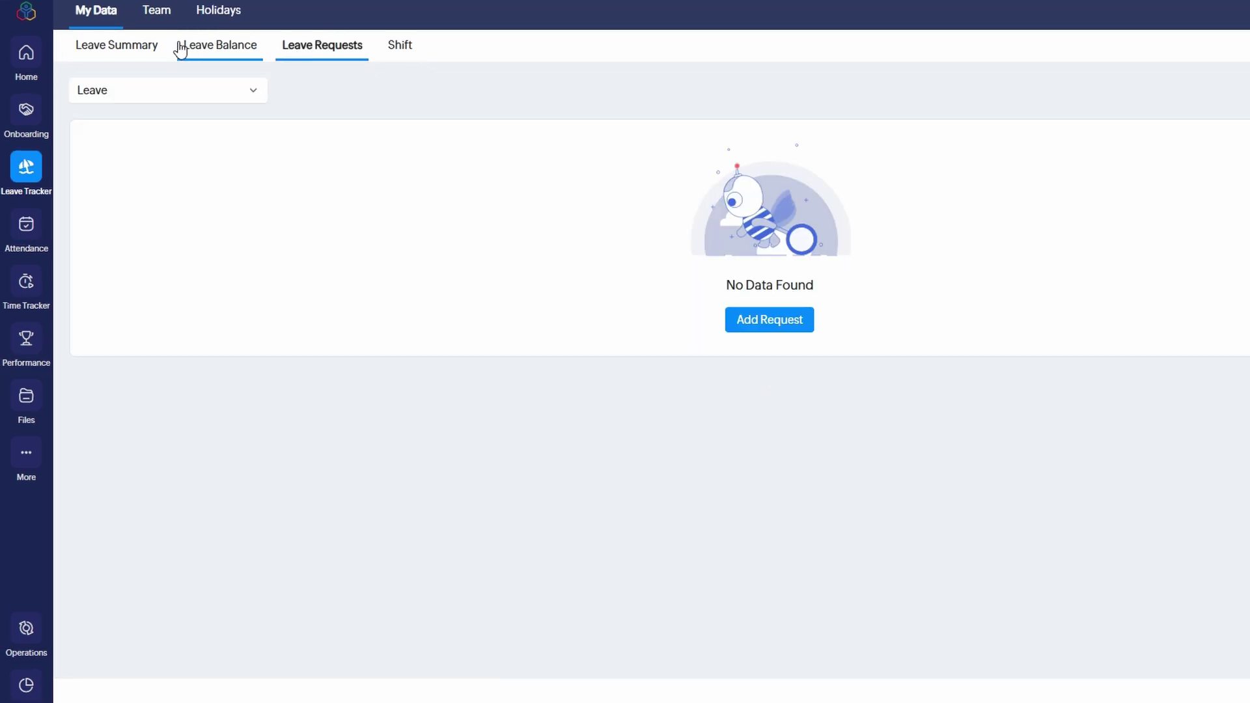
pyautogui.click(98, 47)
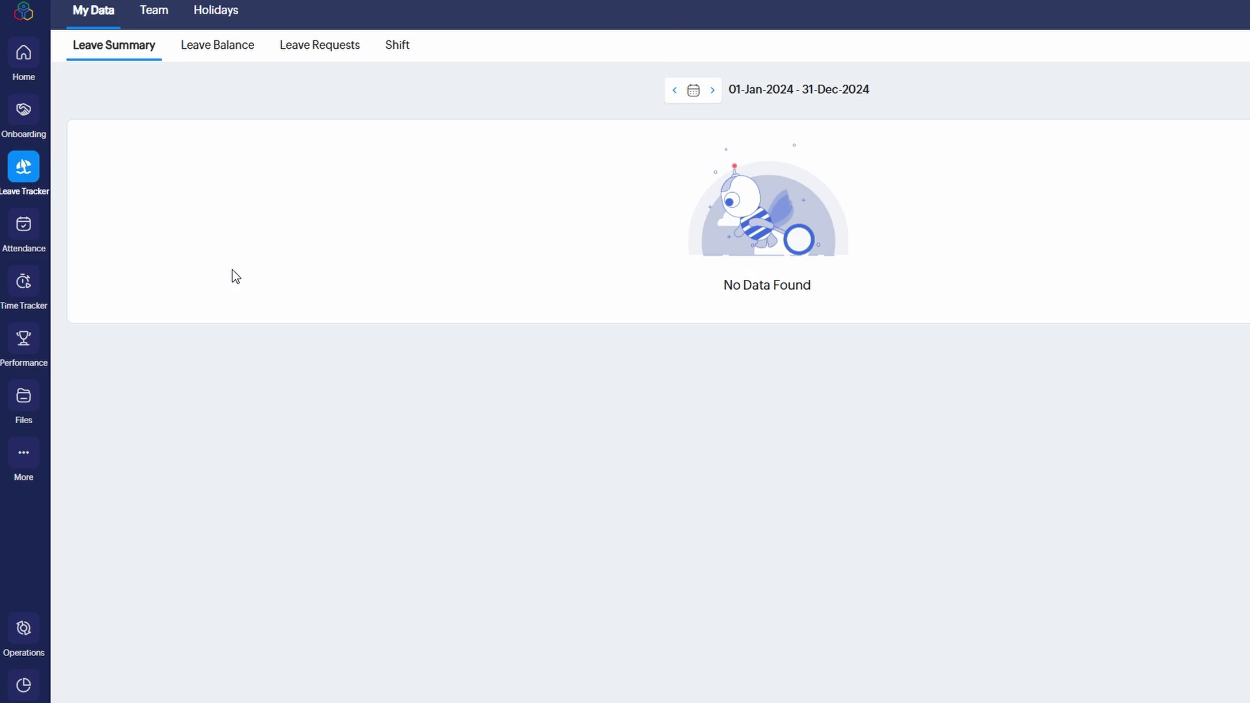
pyautogui.click(24, 287)
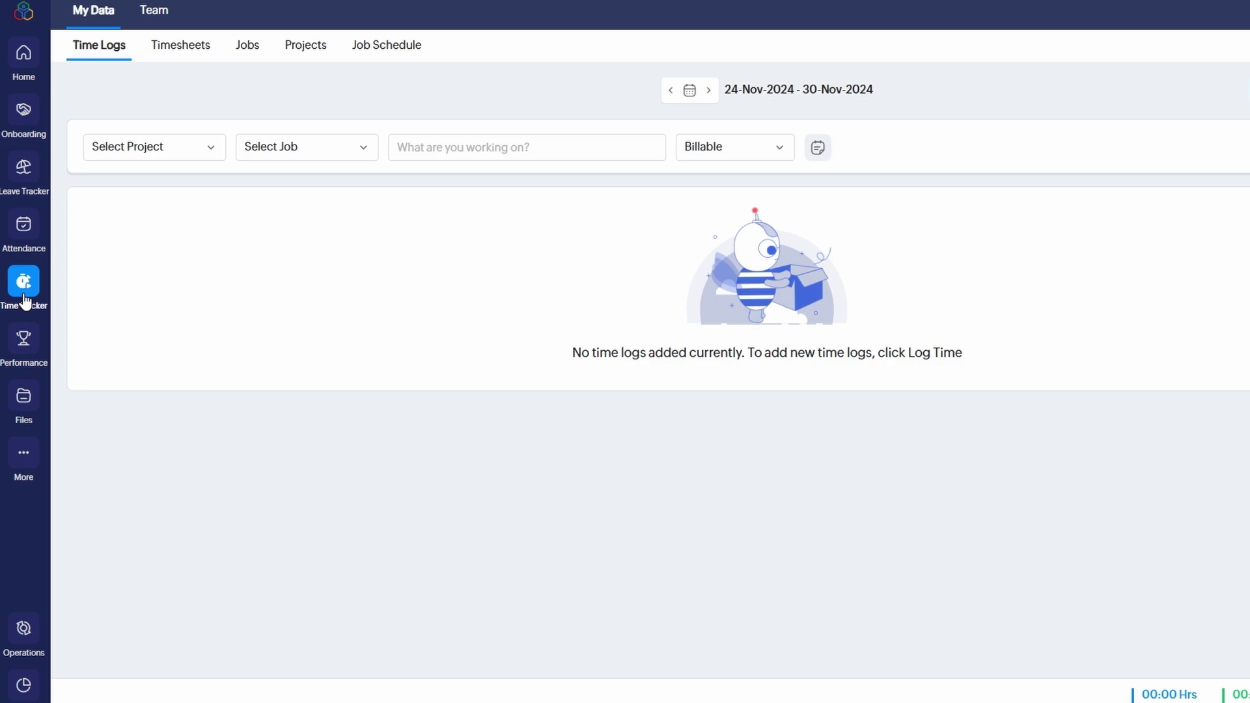
pyautogui.click(11, 235)
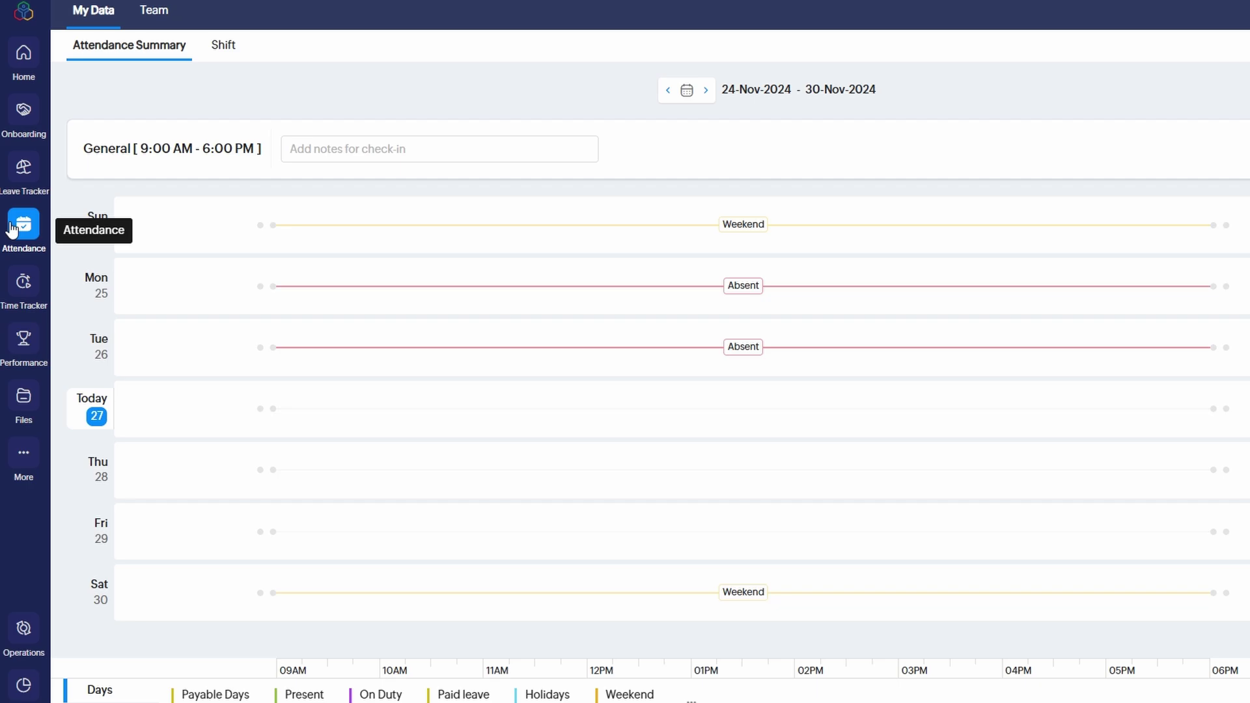
# - Go to the performance management module and start adding a new custom service
pyautogui.click(22, 344)
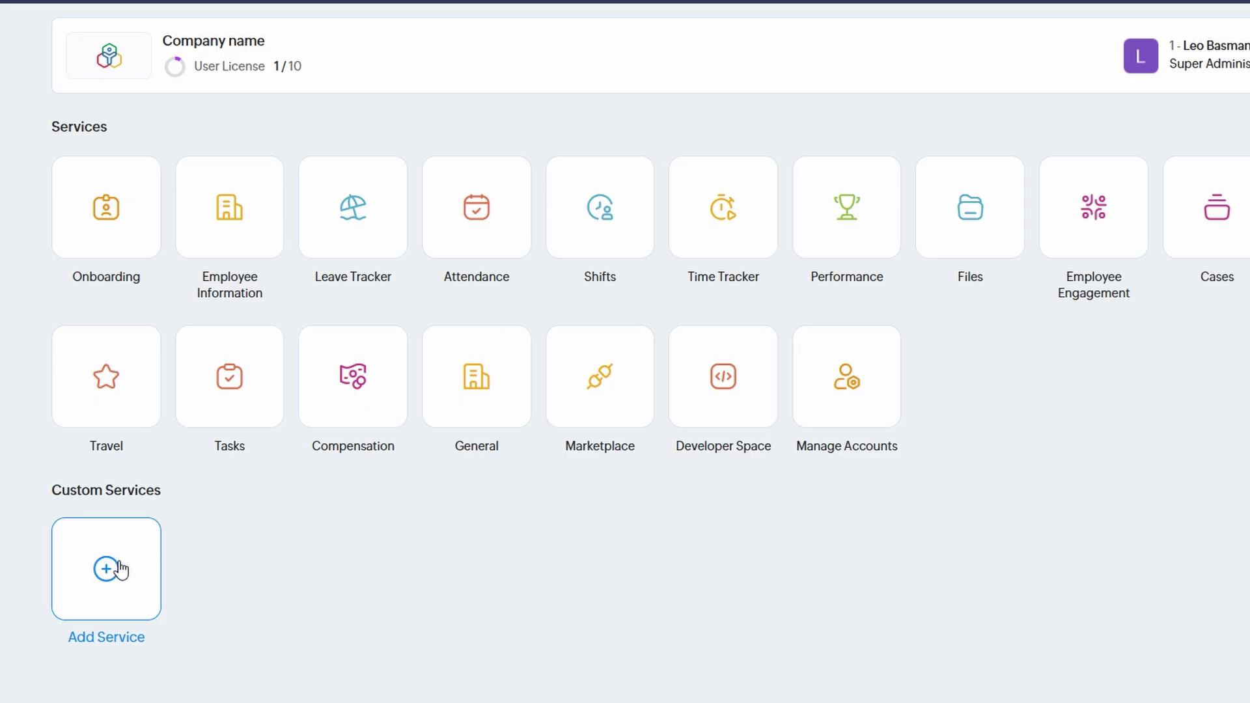
pyautogui.click(119, 562)
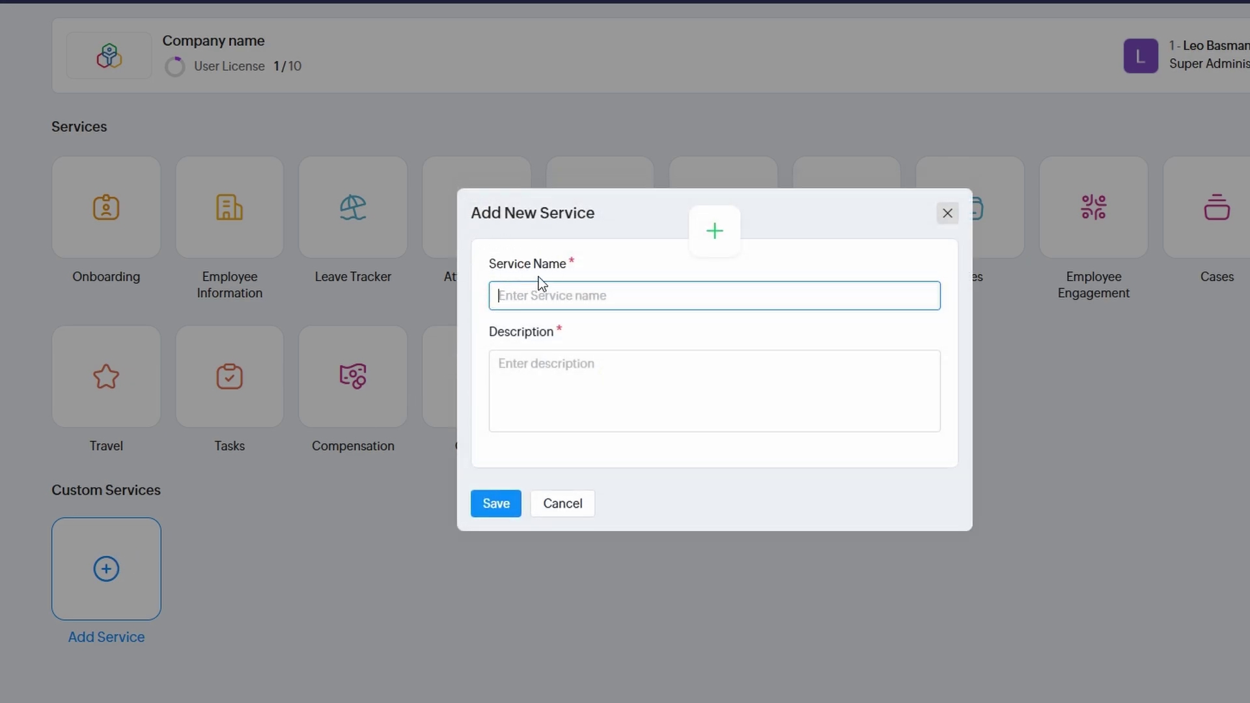
pyautogui.click(707, 338)
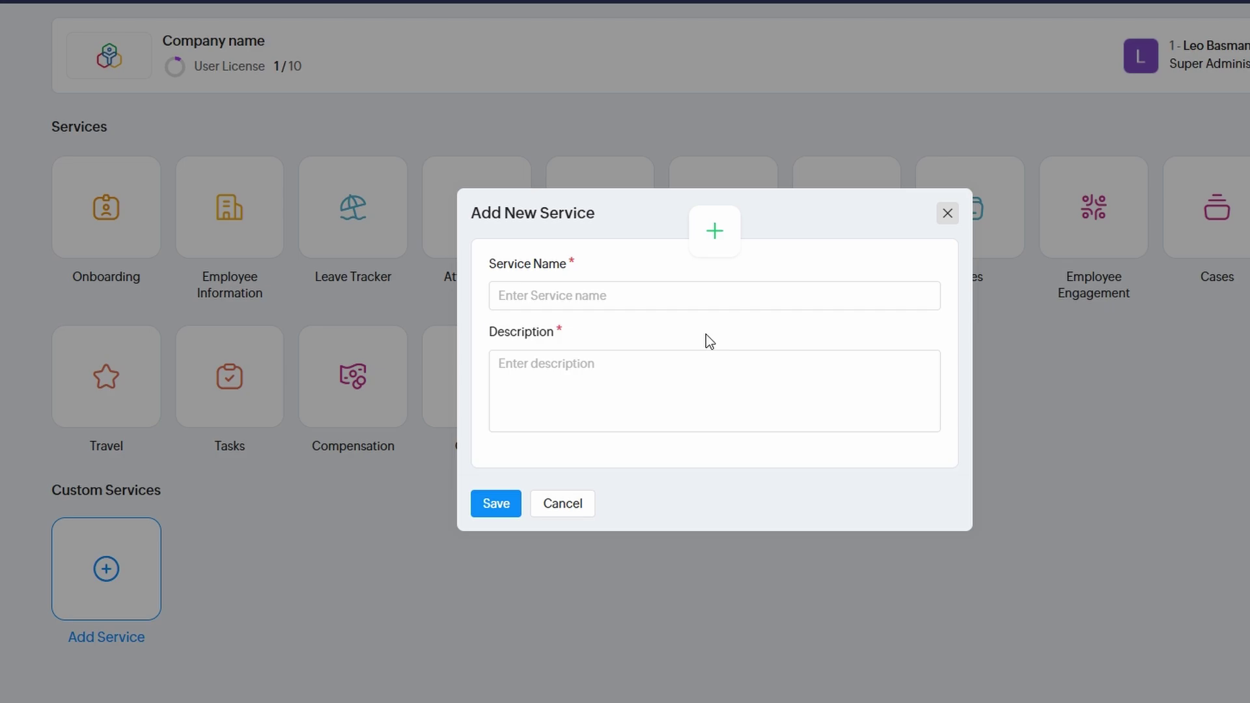
# - Pick the person-document icon for the new custom service
pyautogui.click(713, 252)
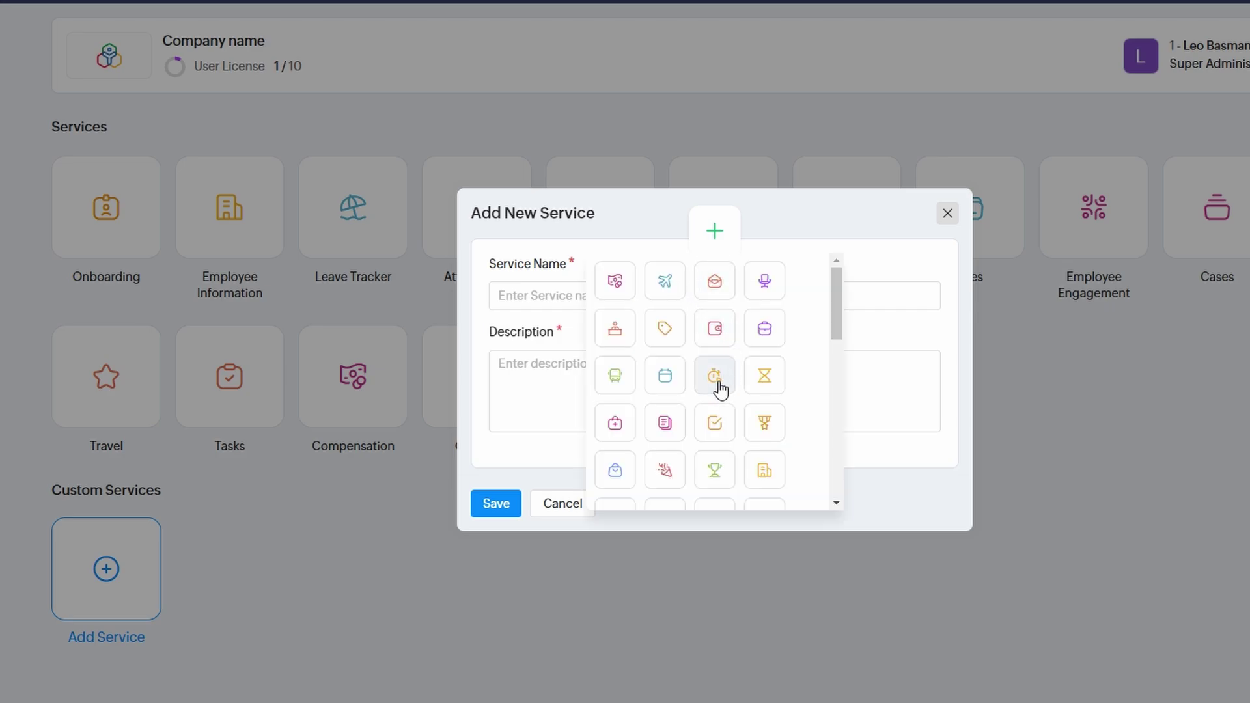
pyautogui.scroll(-5, 754, 476)
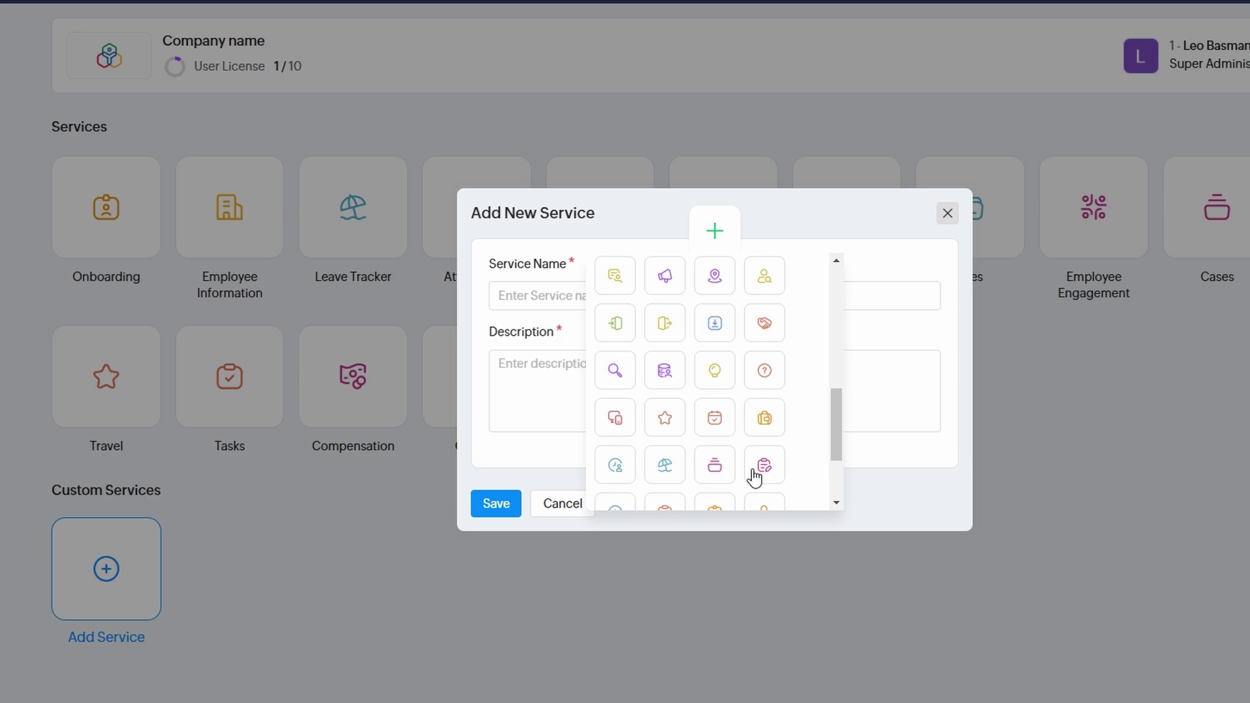
pyautogui.scroll(-2, 753, 476)
pyautogui.click(763, 436)
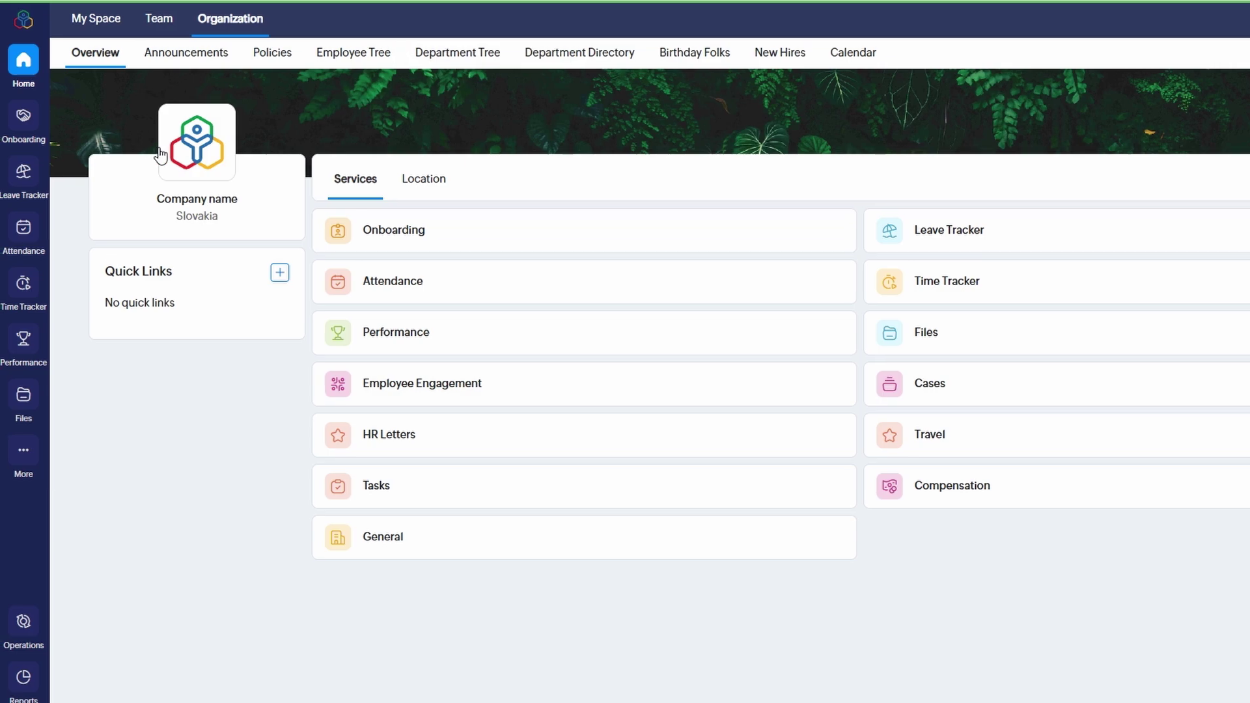
# - View the Leave Tracker's Leave Requests for 01-Jan-2024 to 31-Dec-2024, which has no requests
pyautogui.click(25, 180)
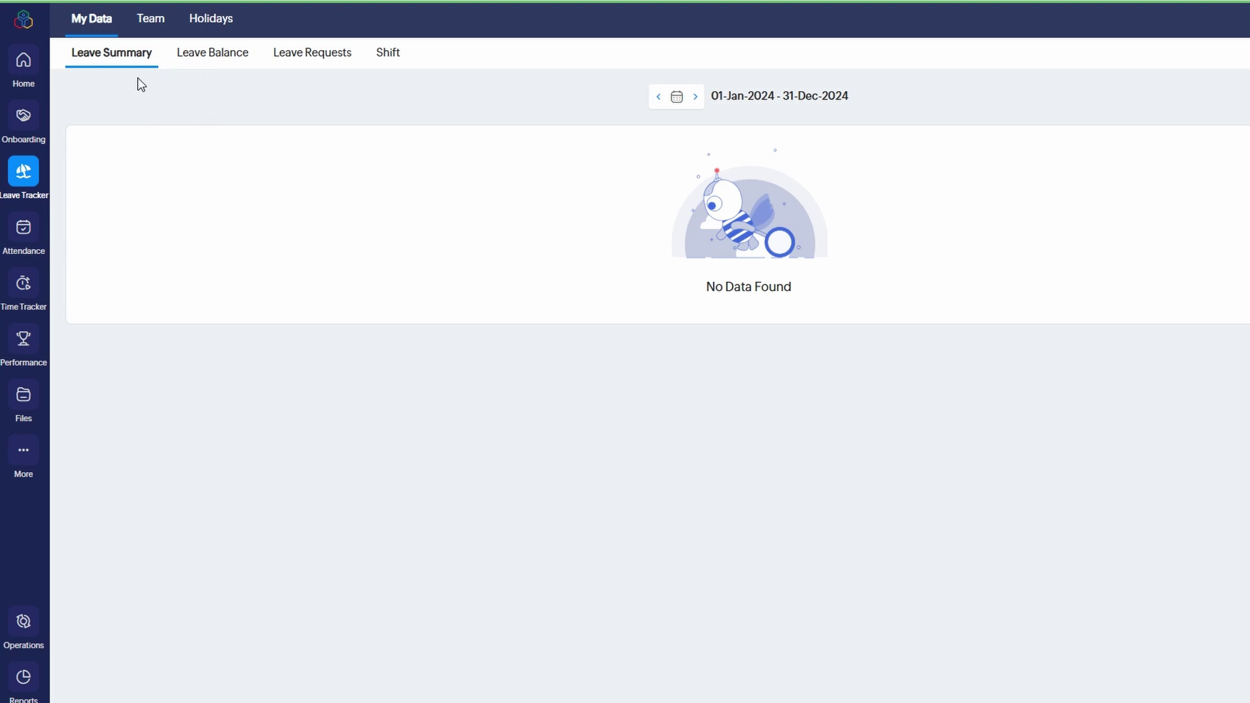
pyautogui.click(316, 57)
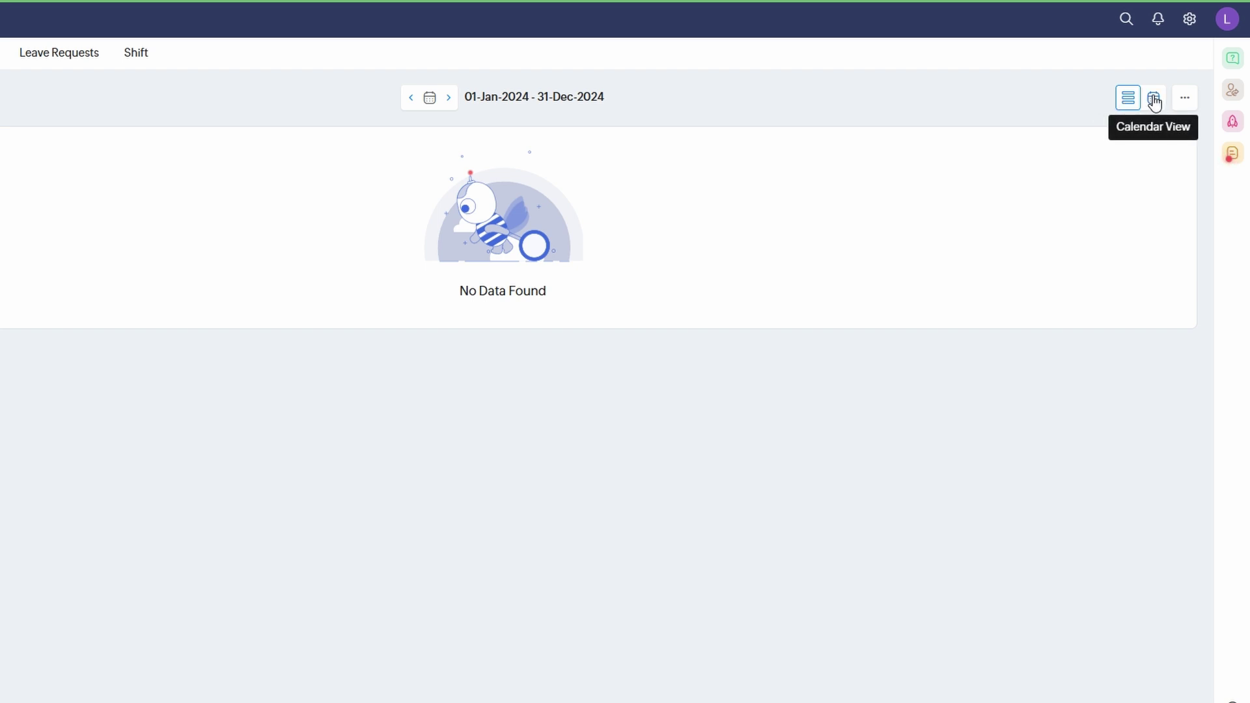
# - View leave as the Nov 2024 calendar, then go back to the empty 2024 Leave Summary
pyautogui.click(1153, 100)
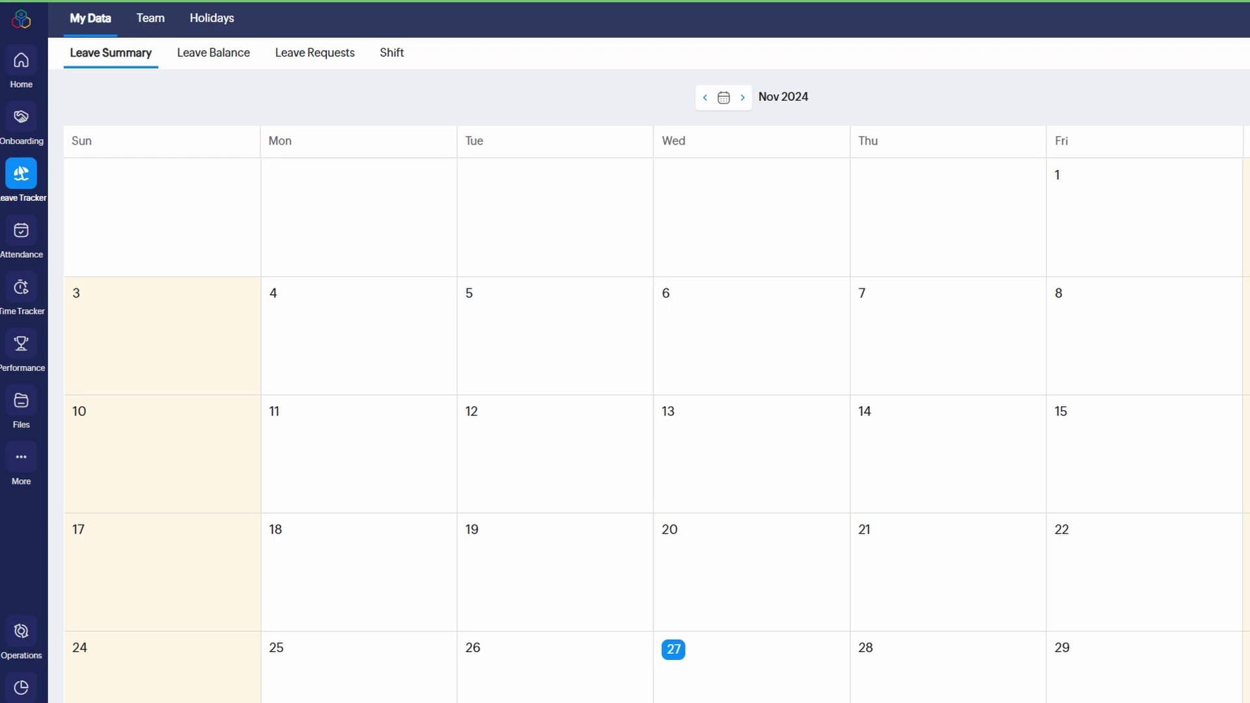
pyautogui.click(99, 32)
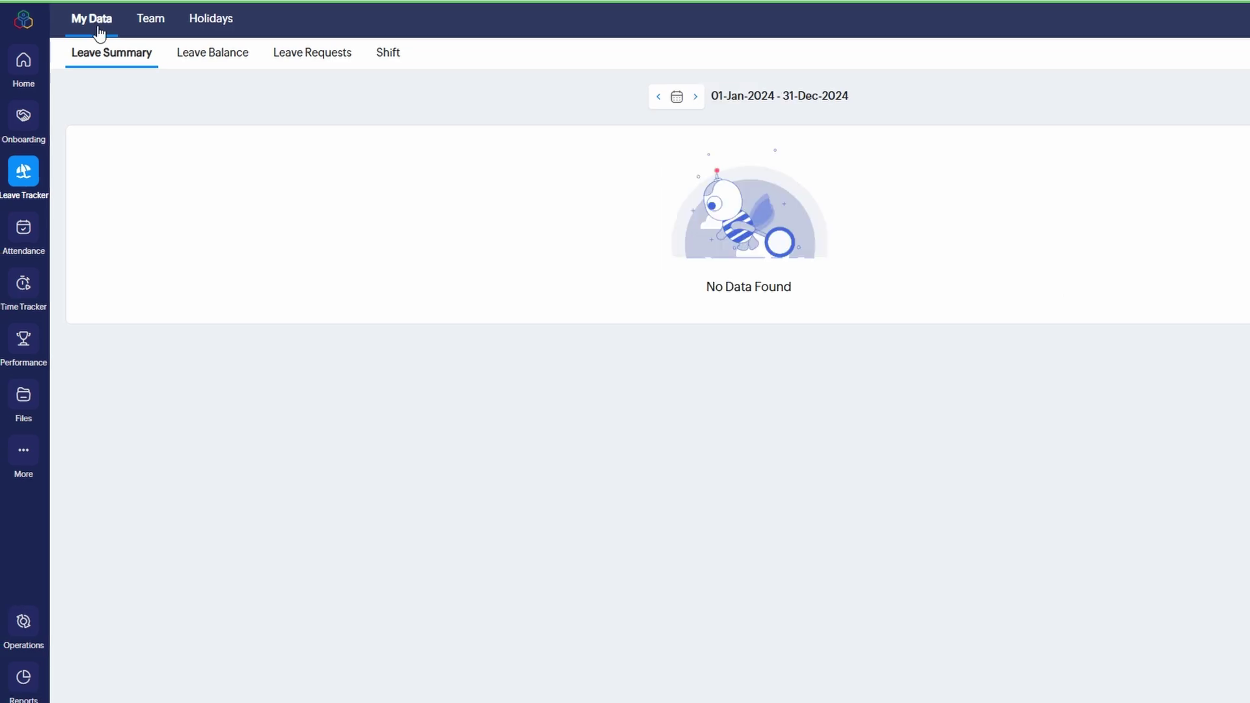
# - Show the Time Tracker's Time Logs for 24–30 Nov 2024, which have no logs added
pyautogui.click(24, 283)
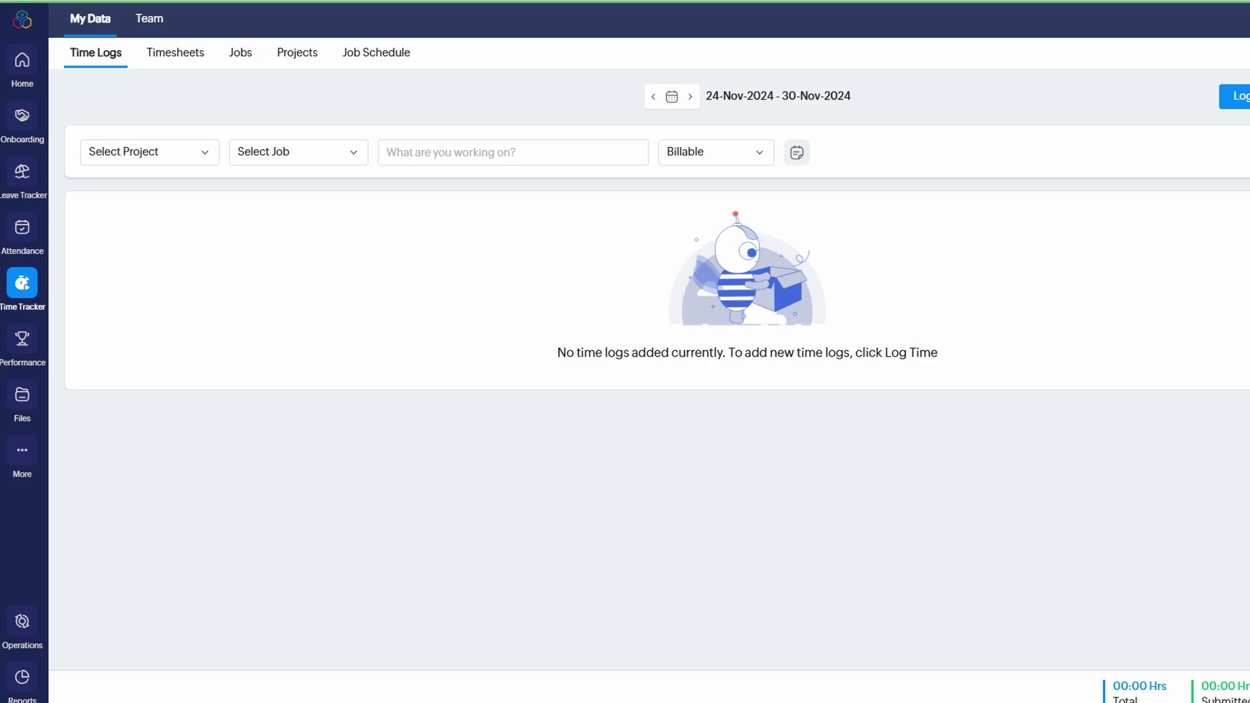
pyautogui.click(162, 156)
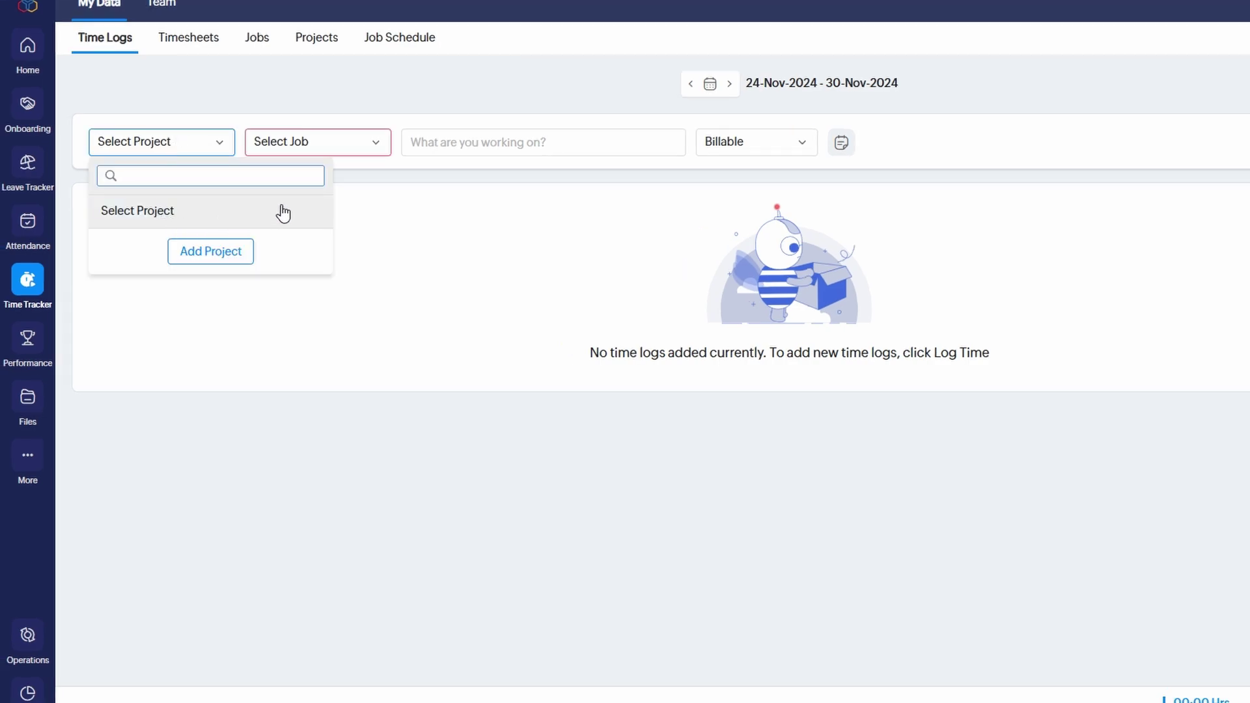
pyautogui.click(341, 147)
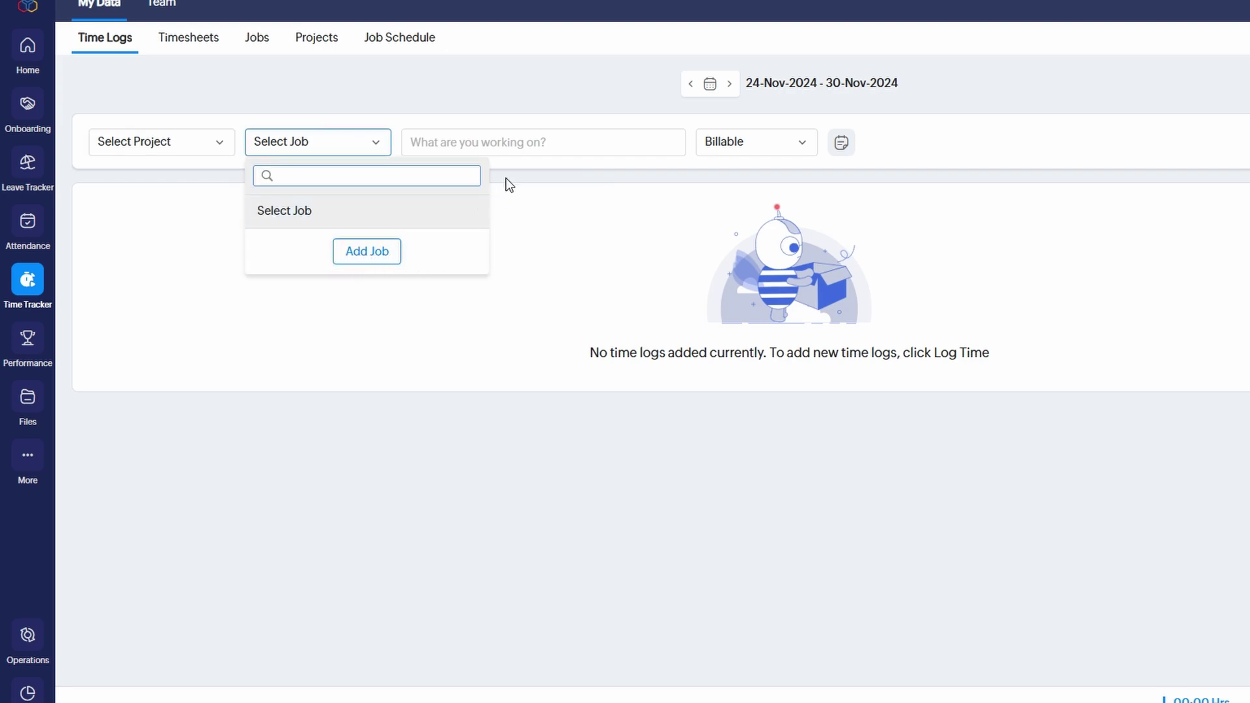
pyautogui.click(549, 143)
pyautogui.click(751, 155)
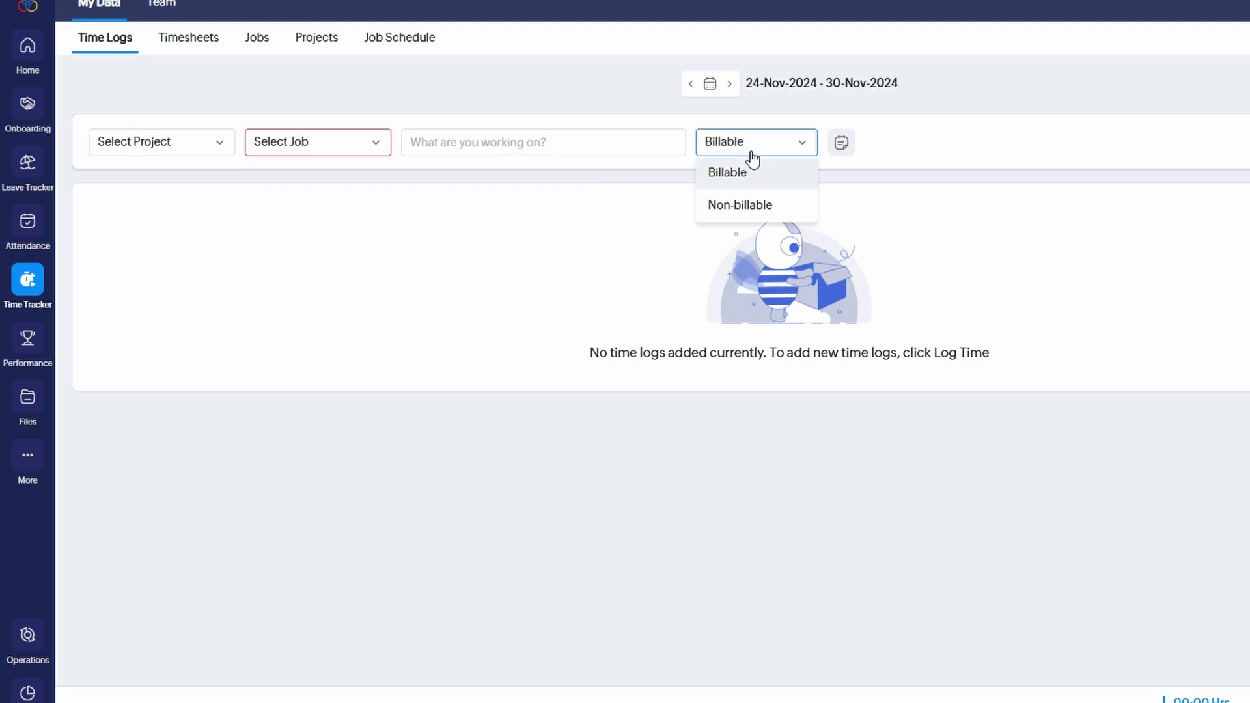
pyautogui.click(641, 206)
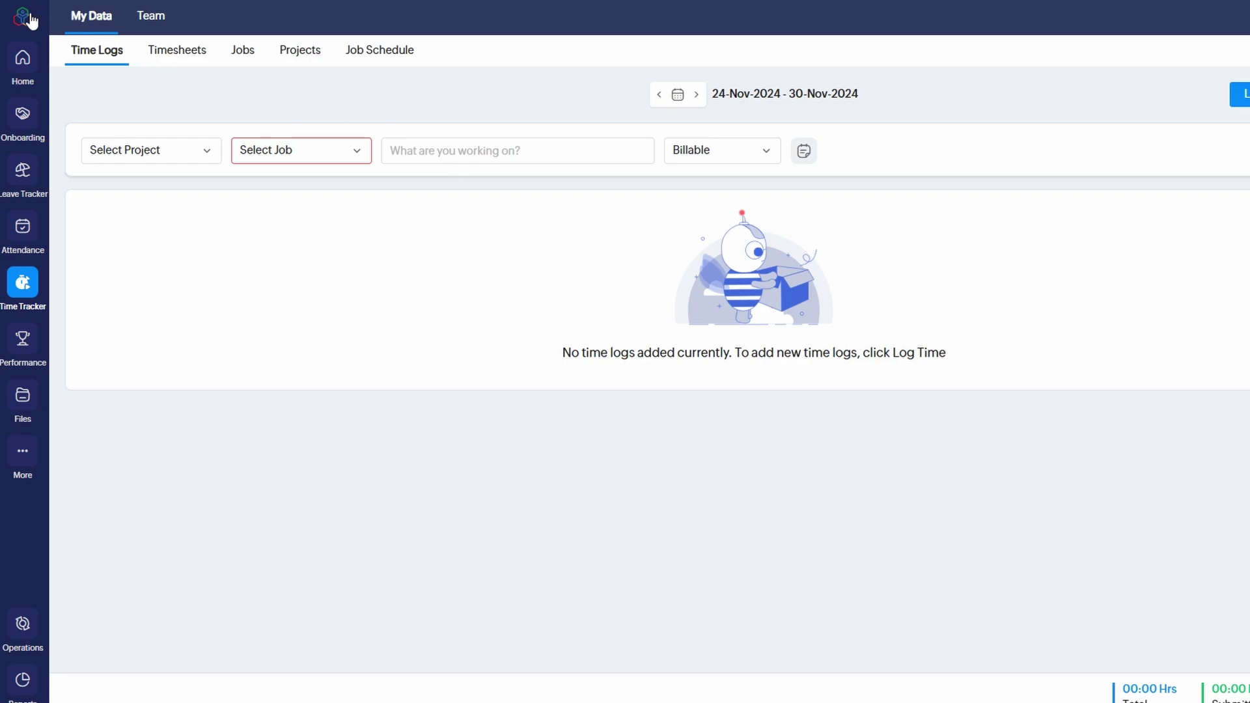
# - Go back to Home and show the Organization overview with its services
pyautogui.click(22, 57)
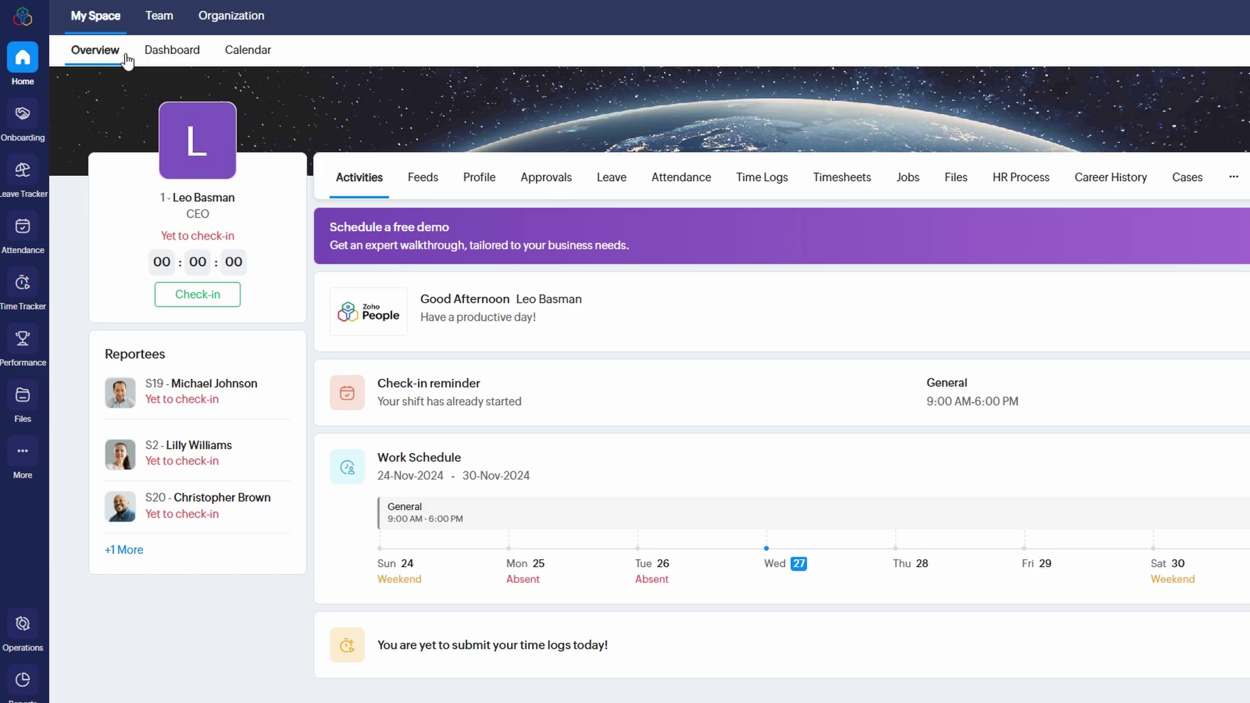
pyautogui.click(218, 17)
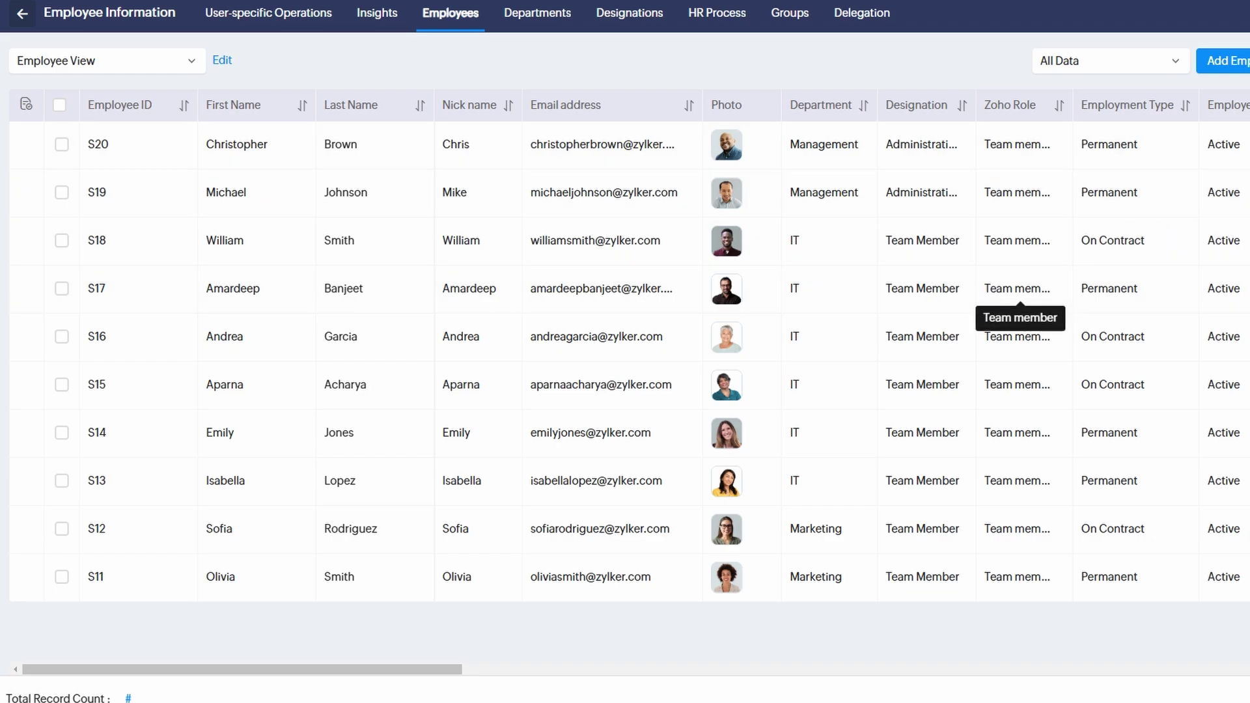
# - Bring up the Add Employee invite form to look at it
pyautogui.click(1224, 61)
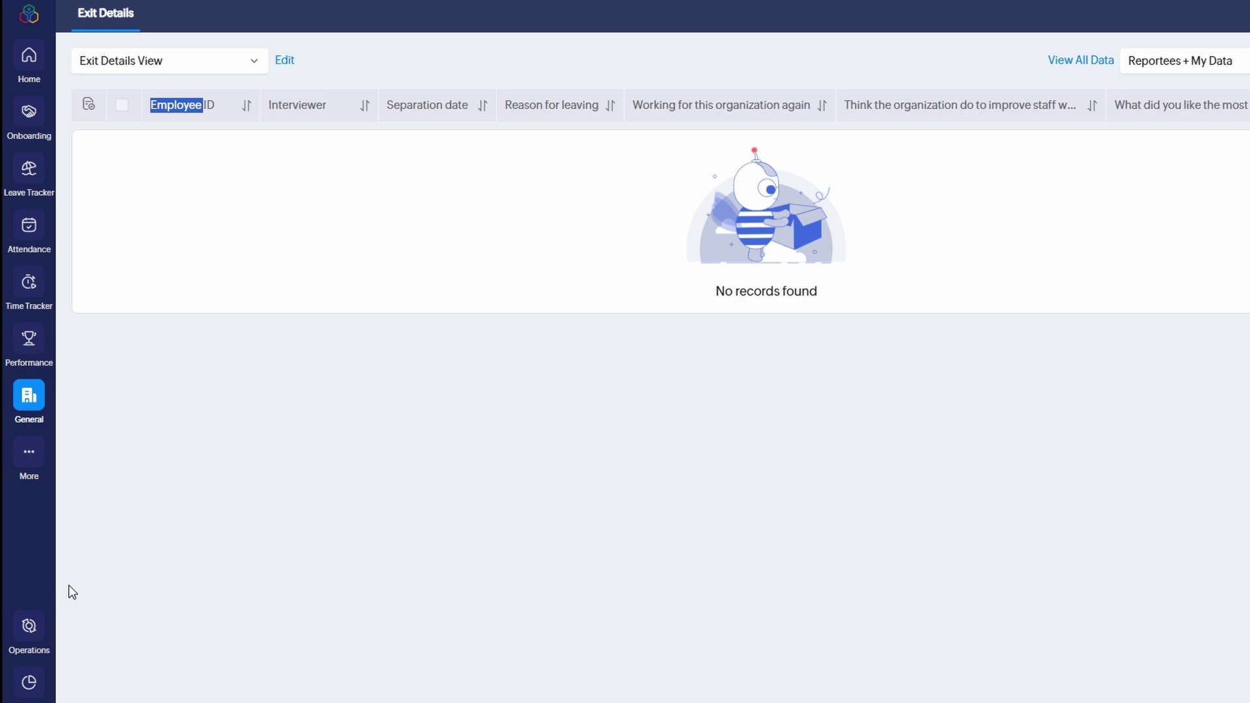
# - Go to Operations > Employee Information and list all employees
pyautogui.click(29, 631)
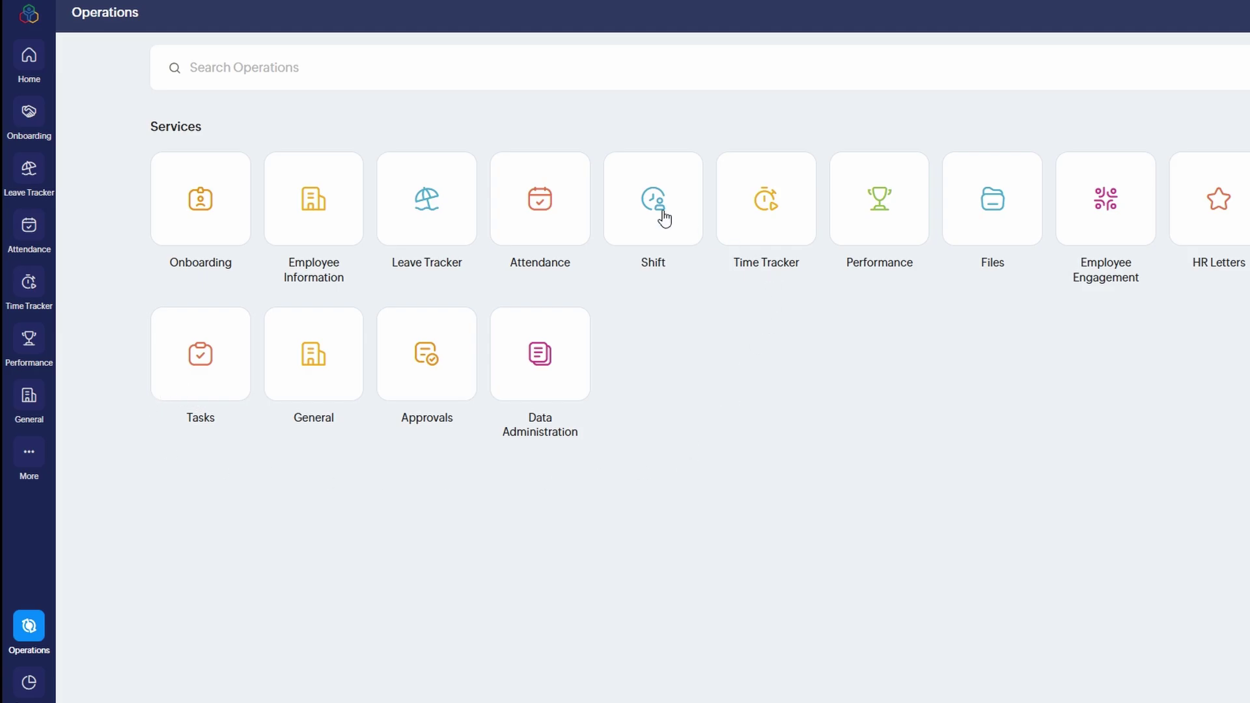
pyautogui.click(341, 165)
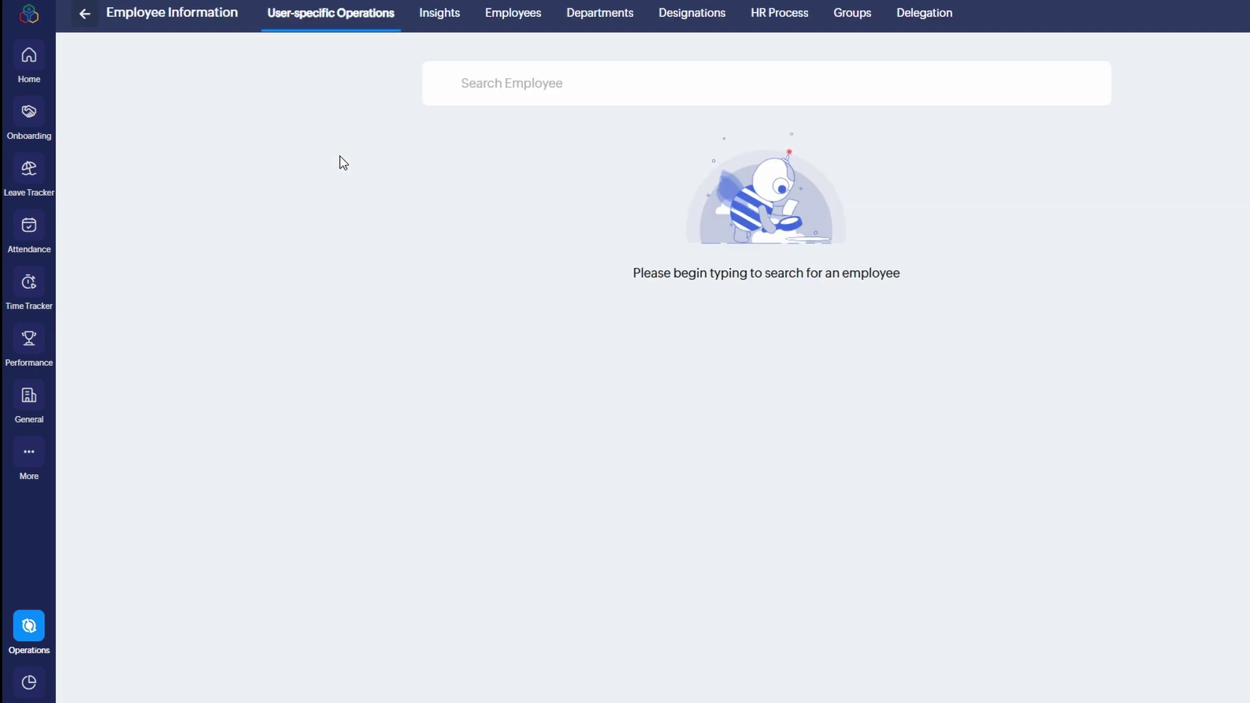
pyautogui.click(512, 26)
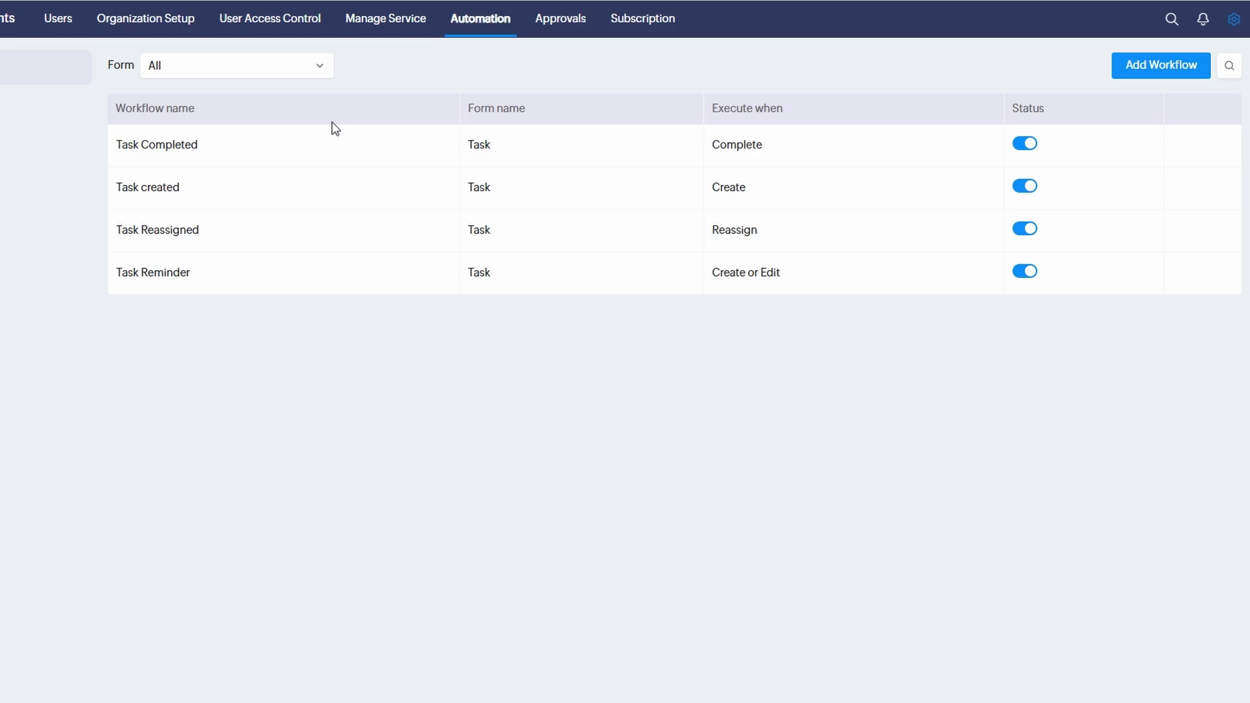
# - Browse the Form dropdown, view the Email Alerts actions, then open the Email Templates list
pyautogui.click(284, 68)
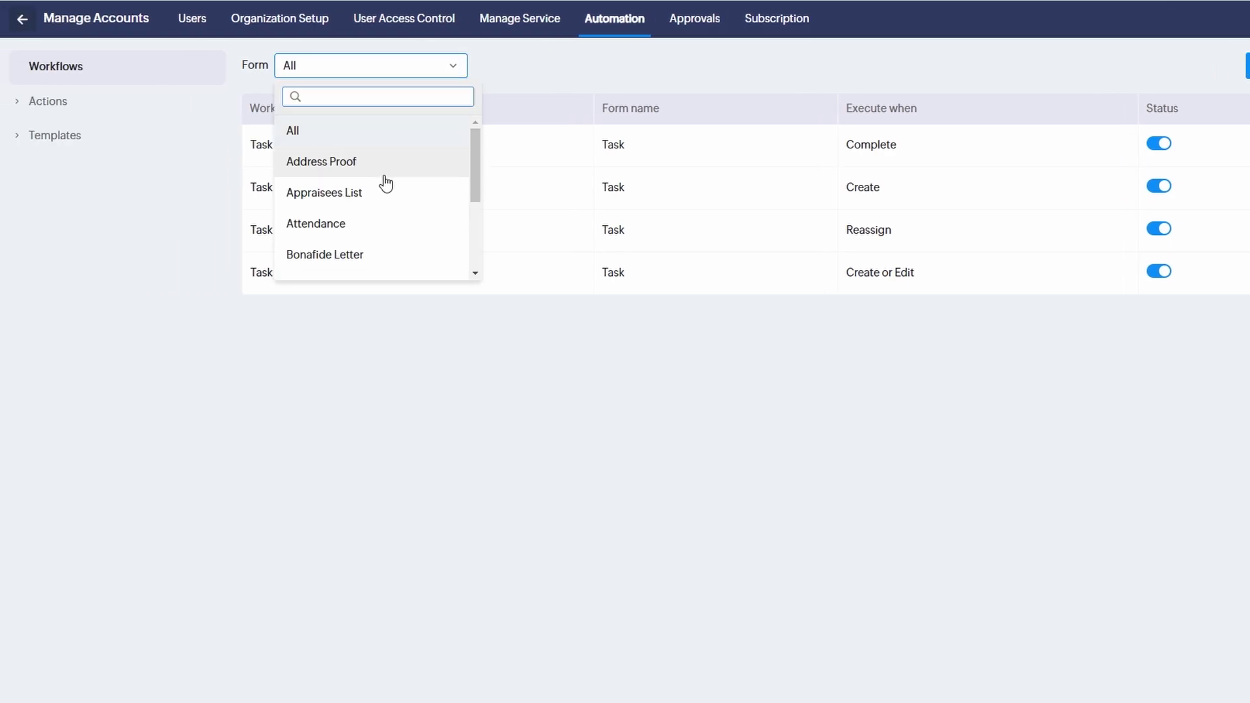
pyautogui.scroll(-10, 386, 185)
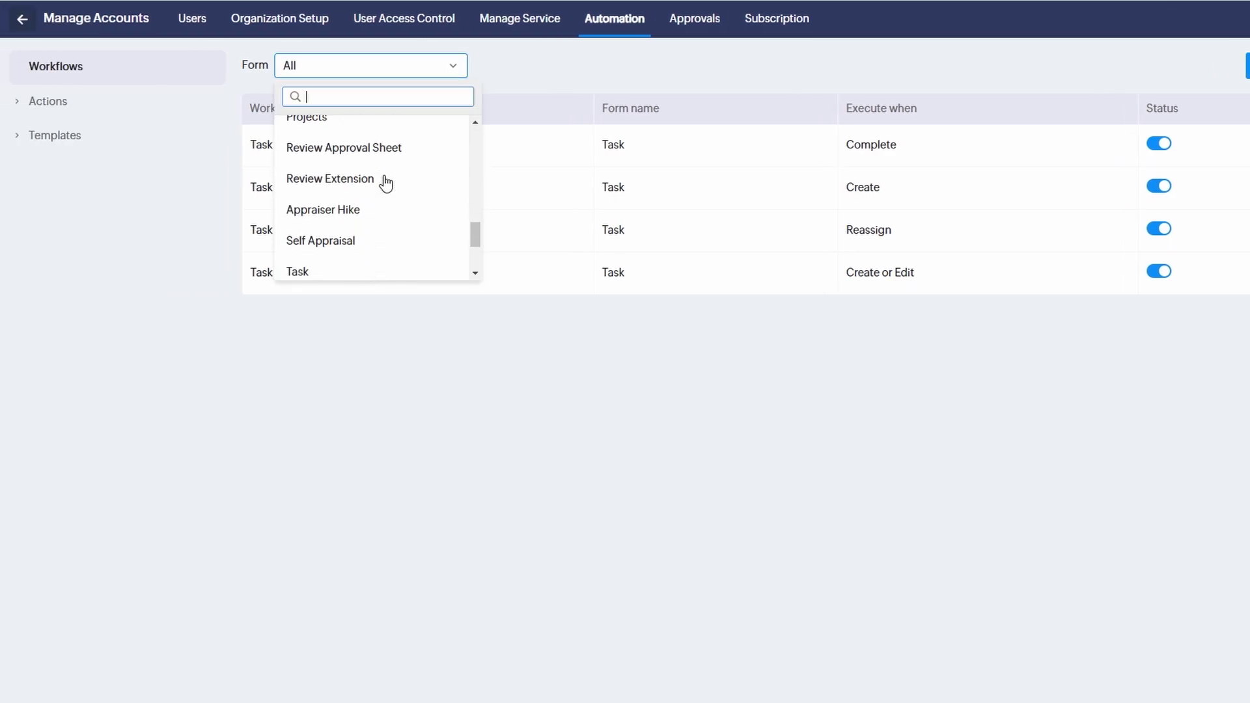
pyautogui.scroll(-3, 384, 184)
pyautogui.click(102, 107)
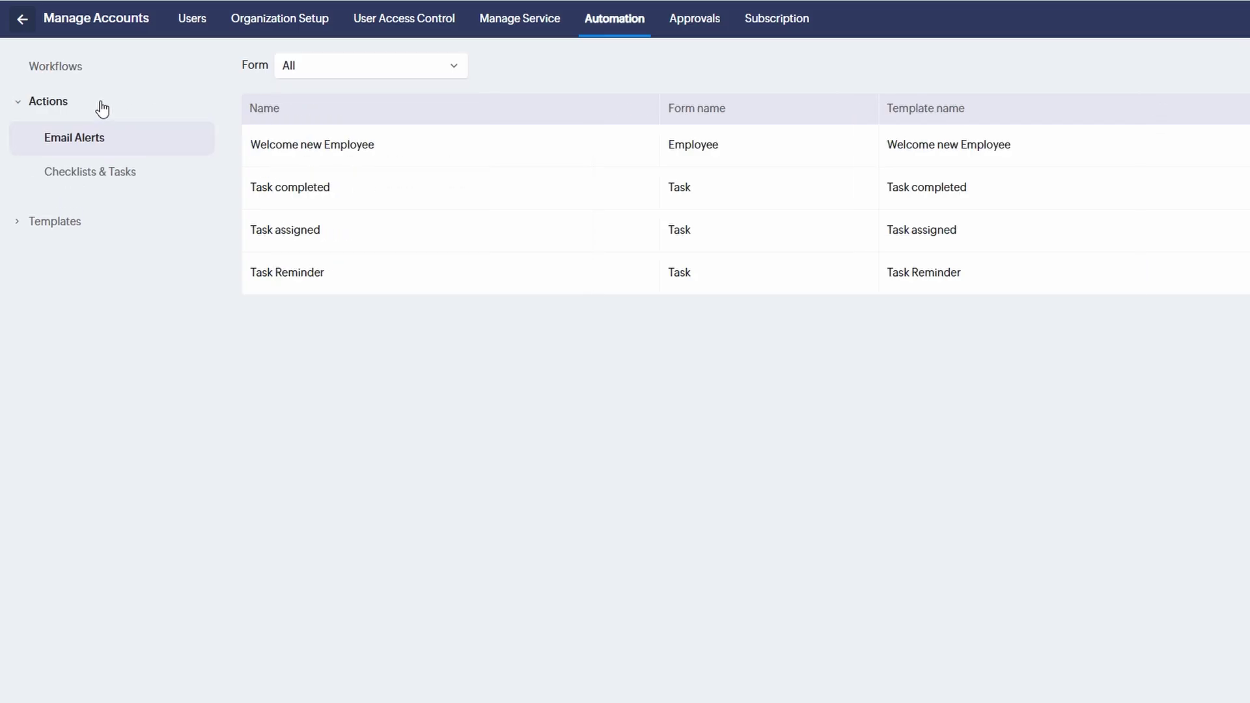
pyautogui.click(57, 324)
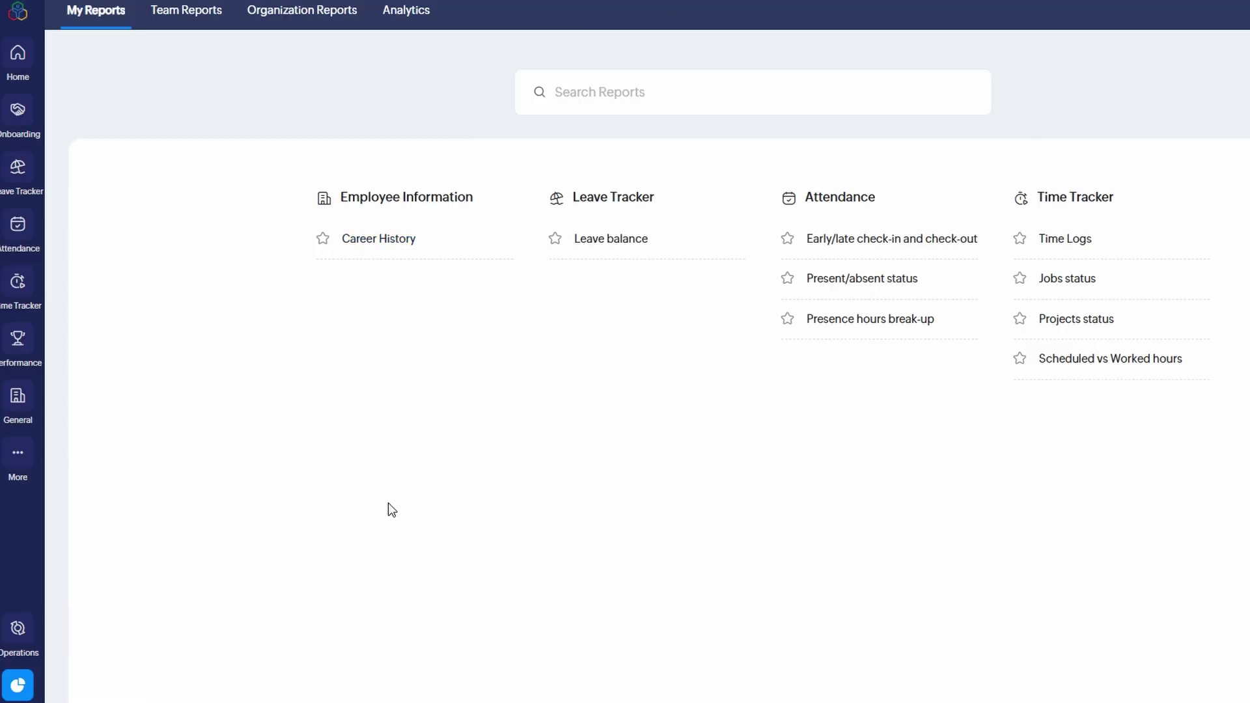
# - Open the Organization Reports list and scroll through it
pyautogui.click(266, 18)
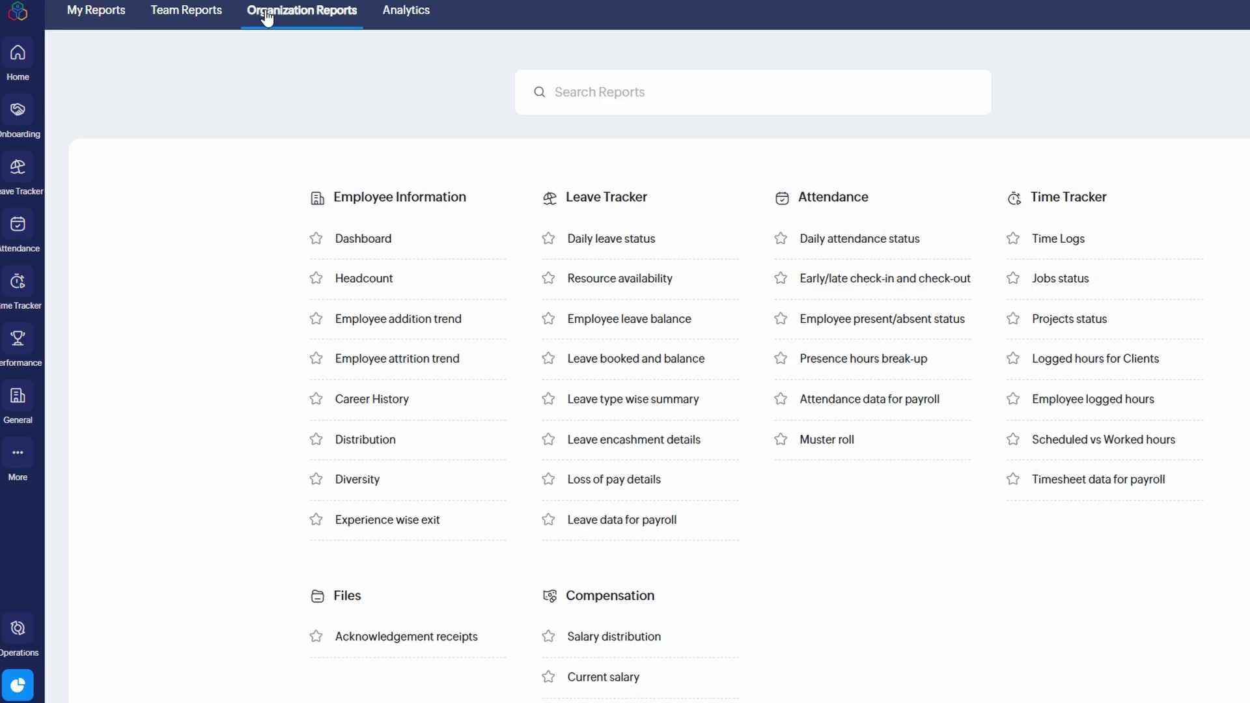
pyautogui.scroll(-2, 759, 377)
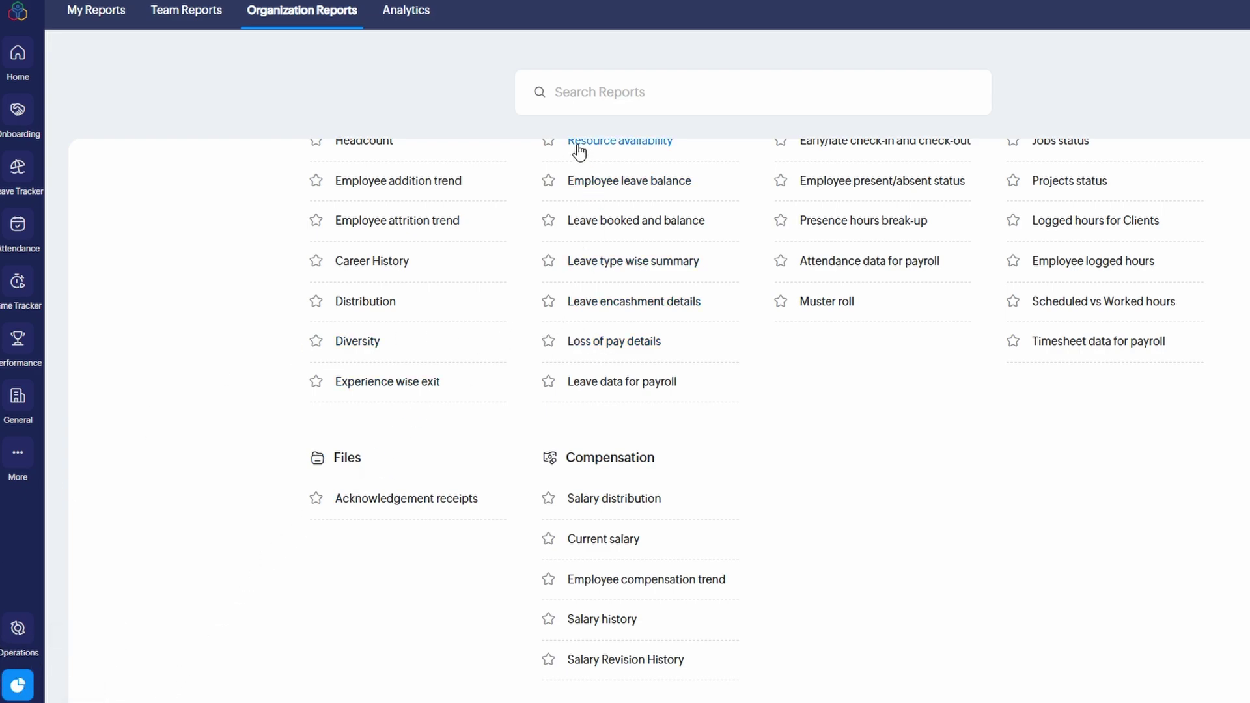
pyautogui.scroll(2, 491, 315)
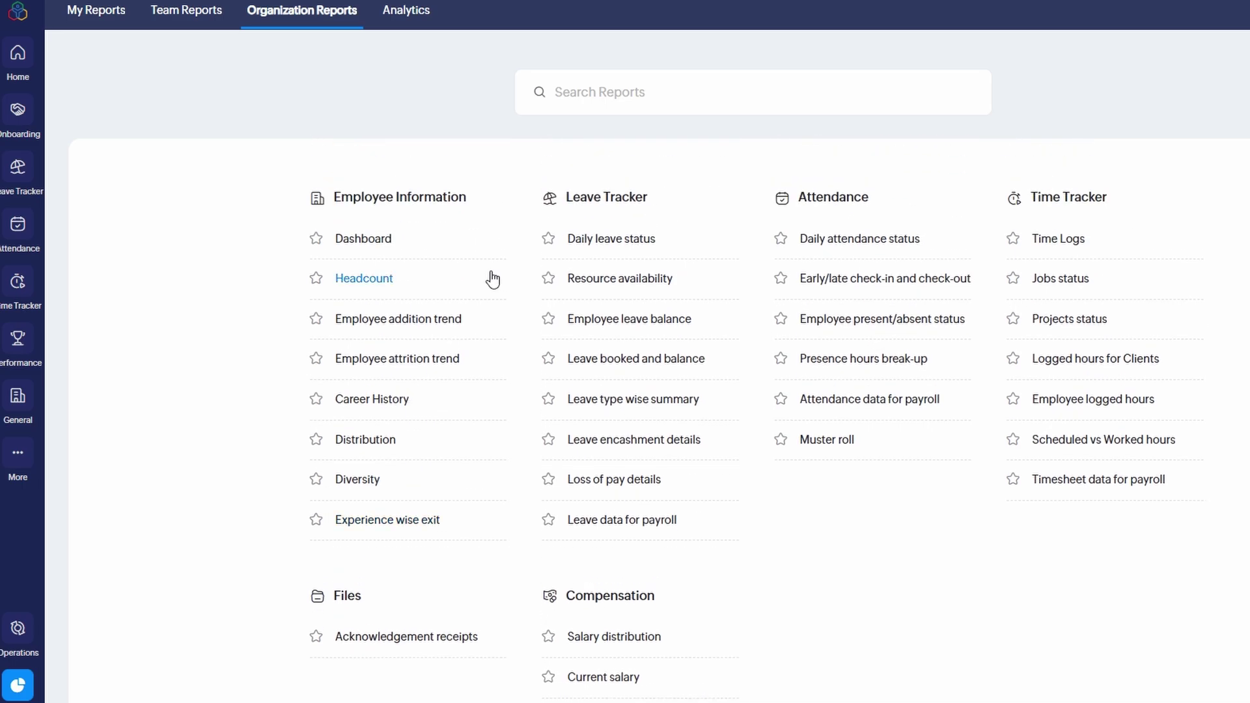
# - View Team Reports, then the Analytics for the Employee and Time Tracker categories
pyautogui.click(205, 20)
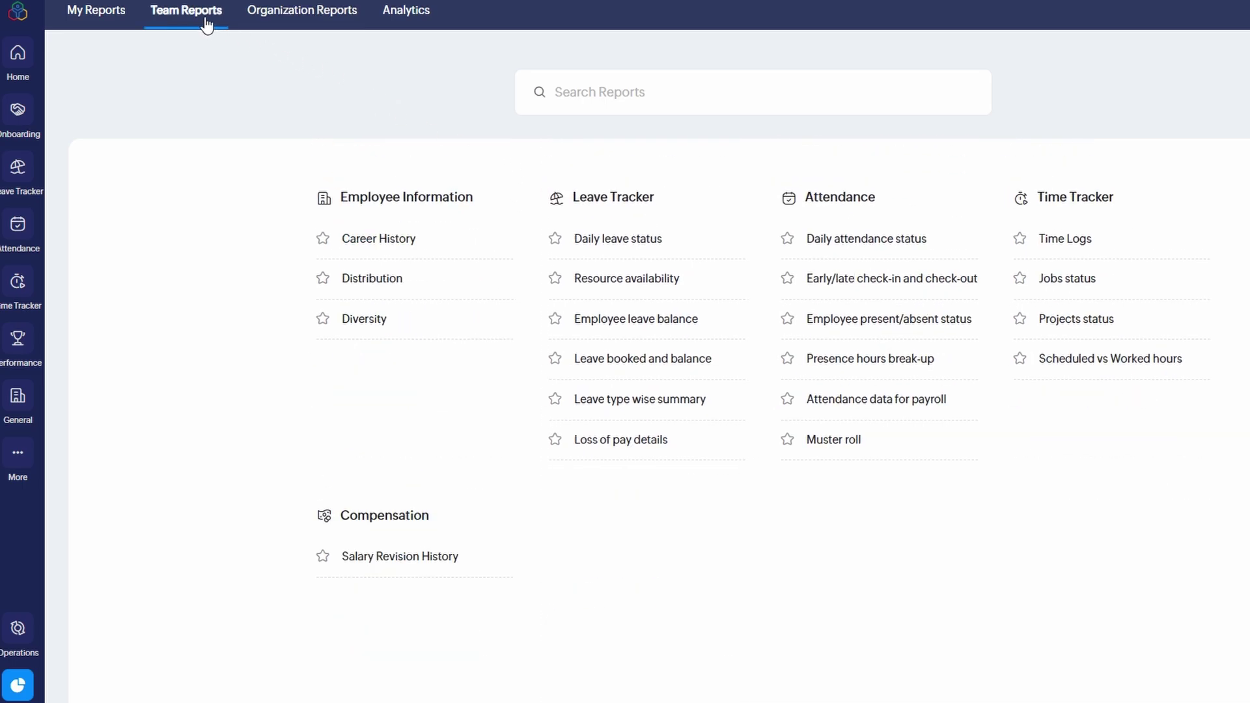
pyautogui.click(411, 26)
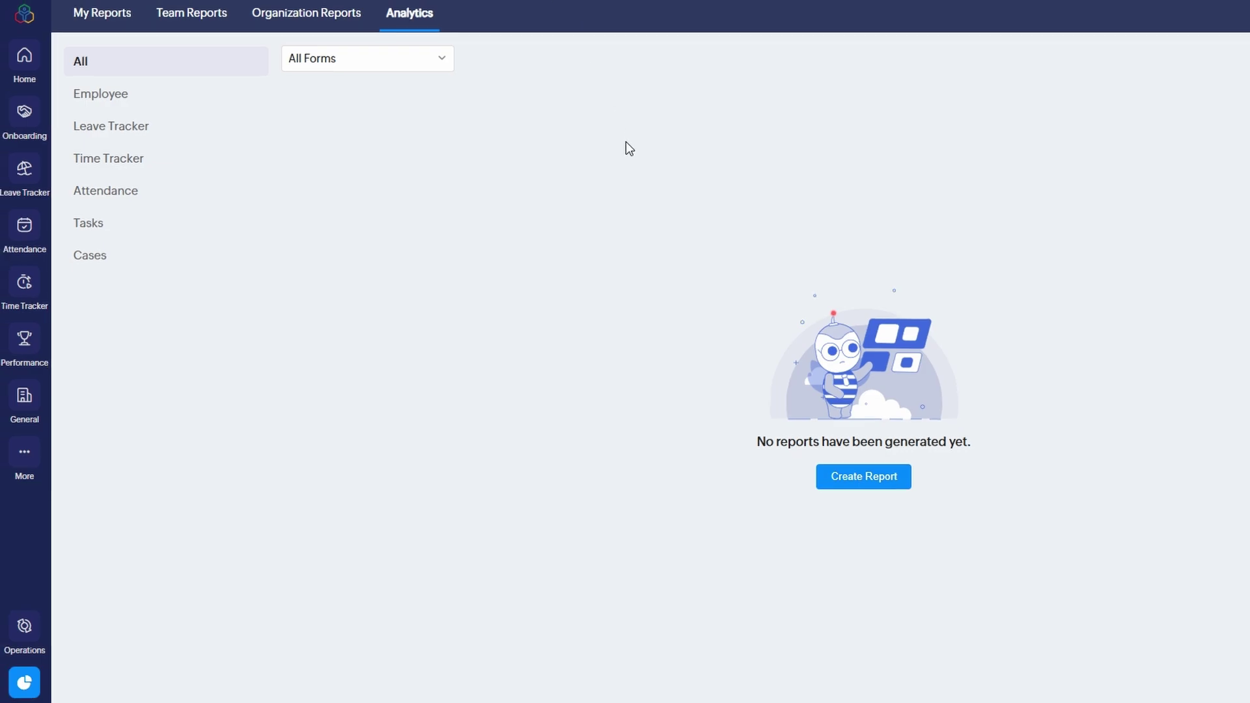
pyautogui.click(91, 99)
pyautogui.click(110, 156)
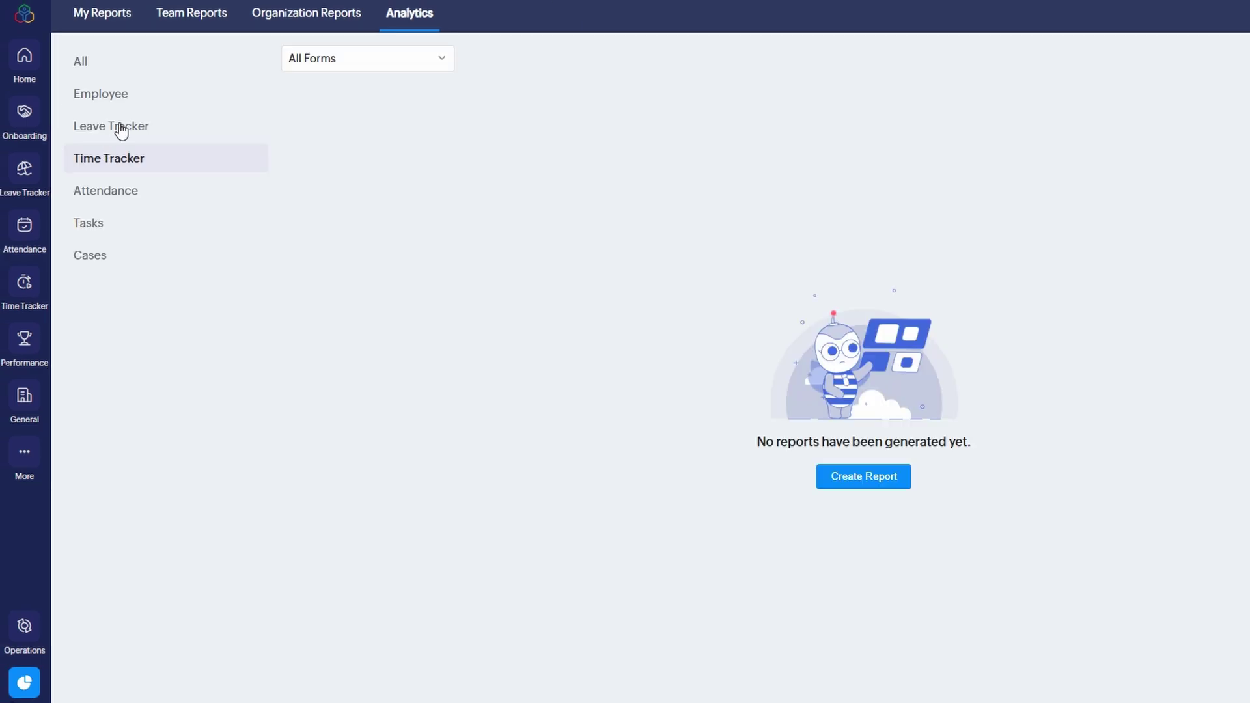
pyautogui.click(207, 14)
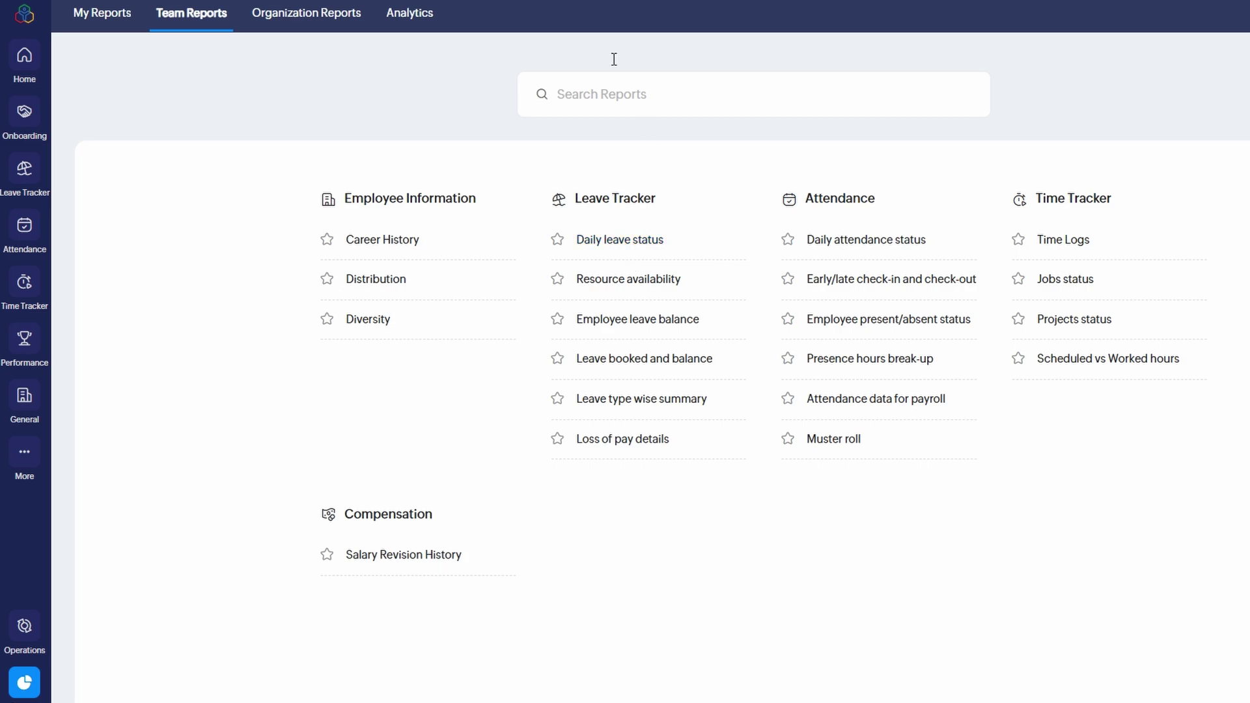
# - Check My Reports, then return to the full Organization Reports list
pyautogui.click(130, 15)
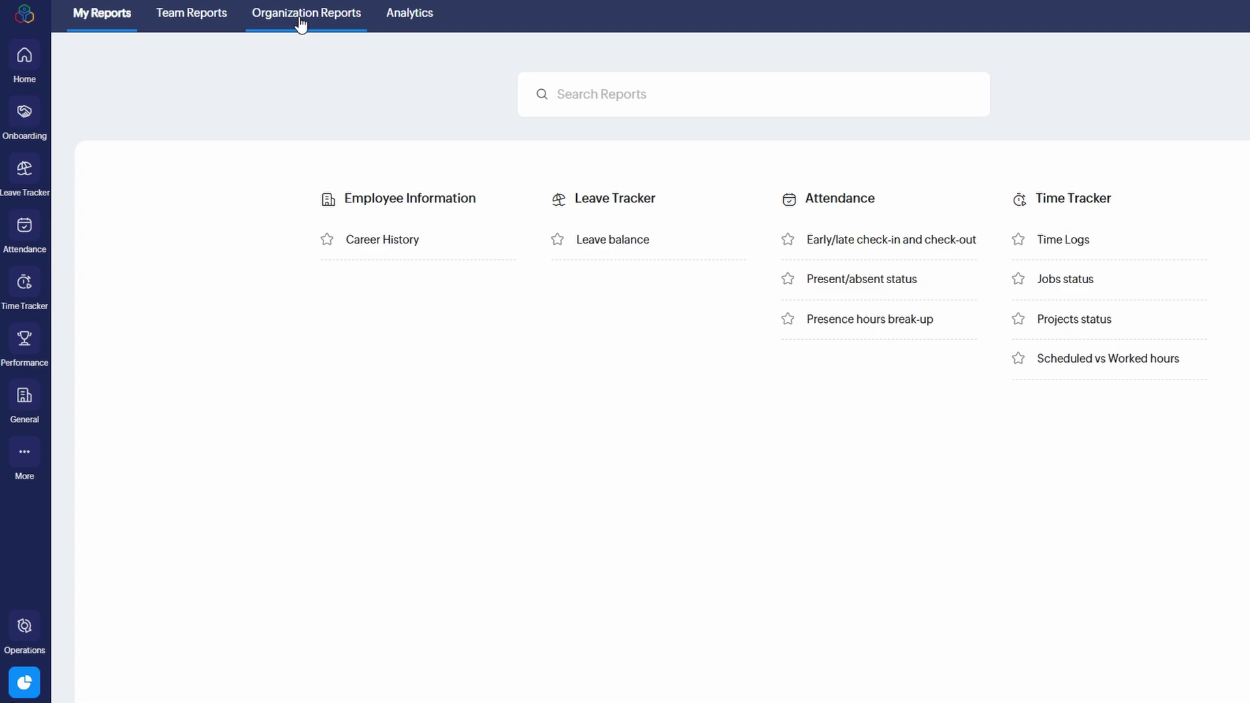
pyautogui.click(301, 25)
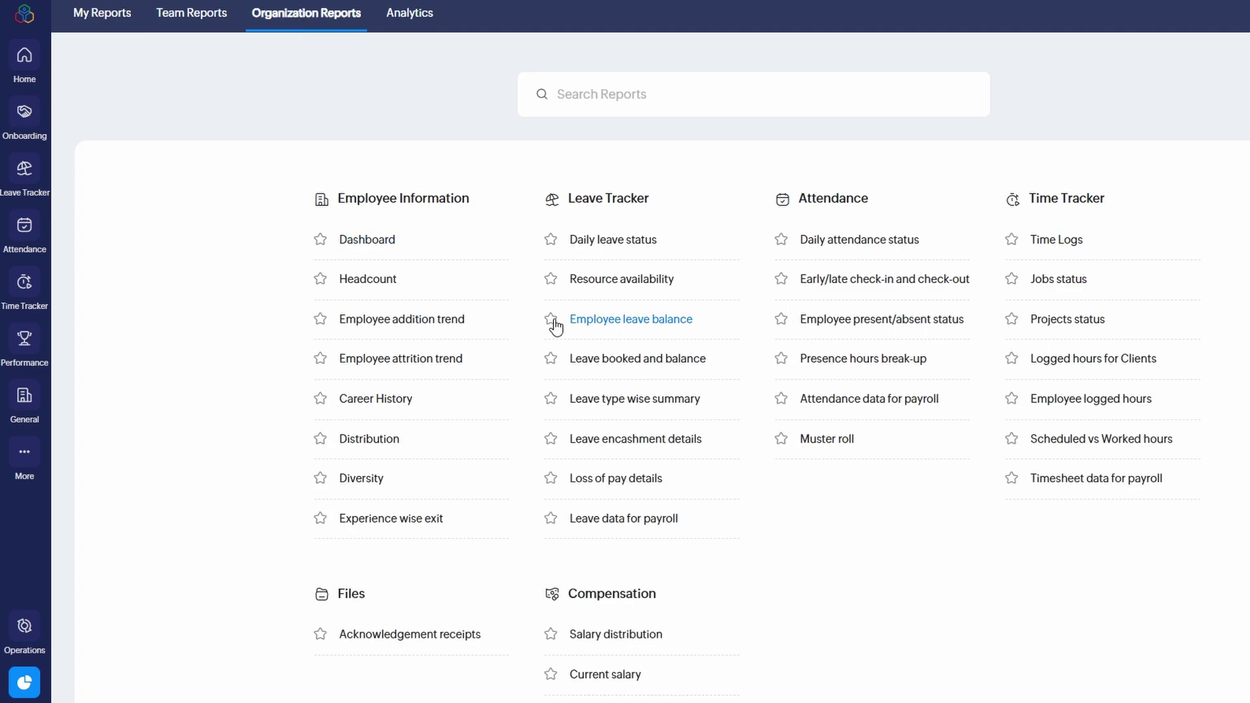
pyautogui.scroll(-2, 552, 322)
pyautogui.scroll(2, 555, 325)
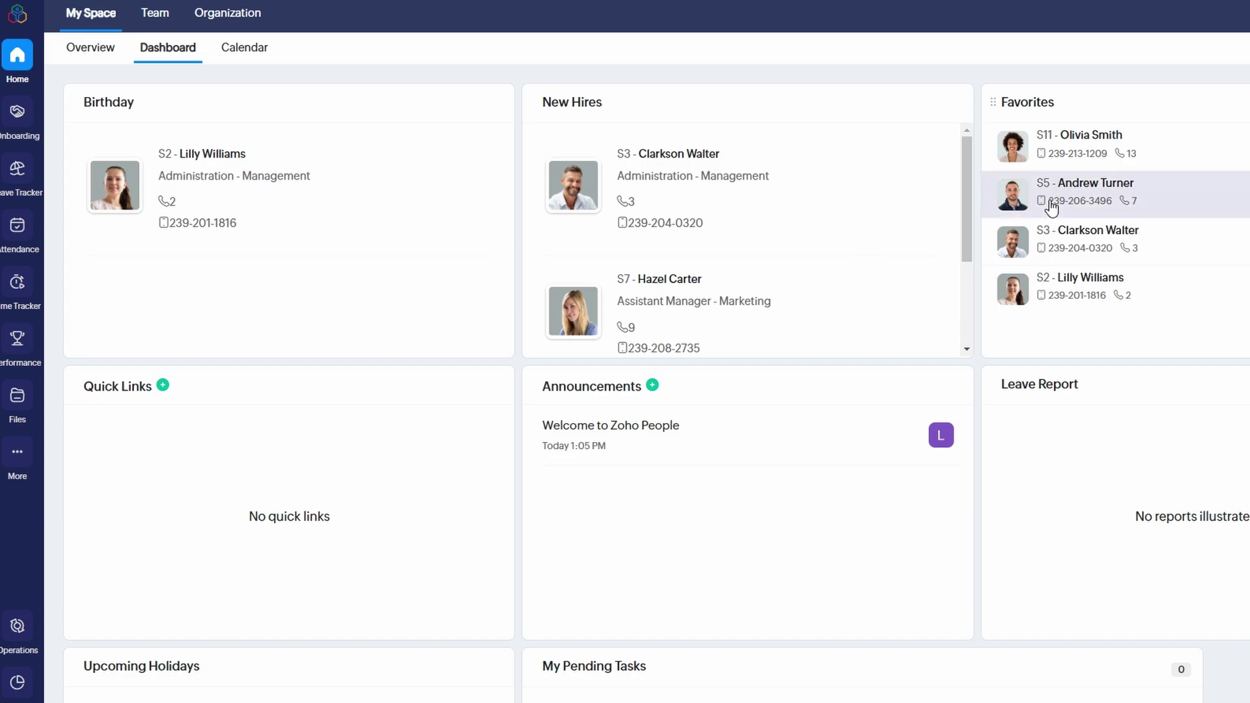
# - Visit Onboarding, Leave Tracker, Attendance, Time Tracker and Performance from the left sidebar
pyautogui.click(20, 117)
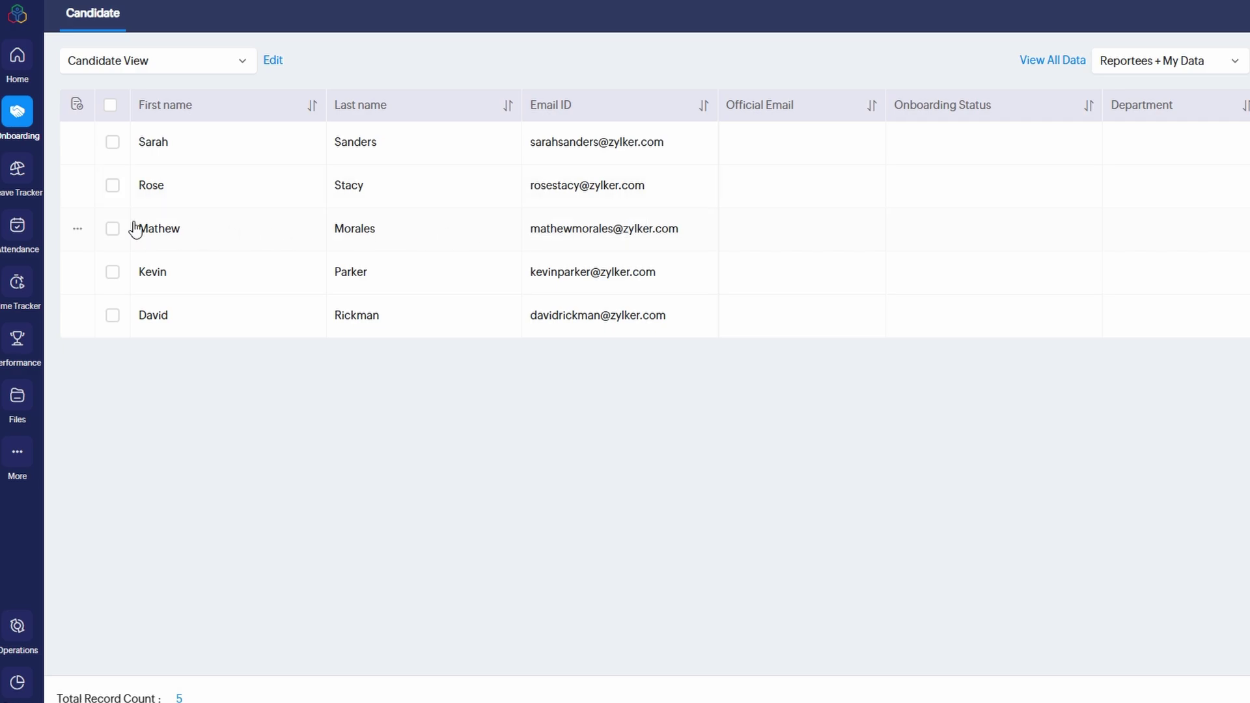
pyautogui.click(18, 177)
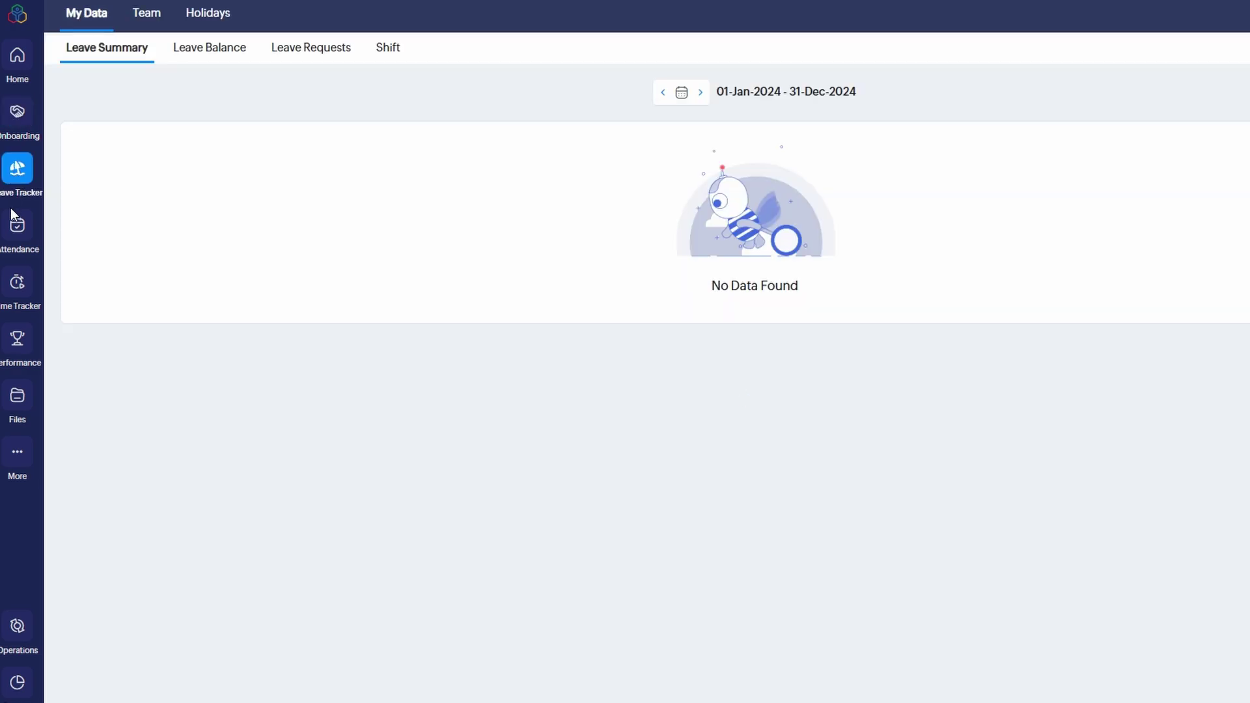
pyautogui.click(12, 238)
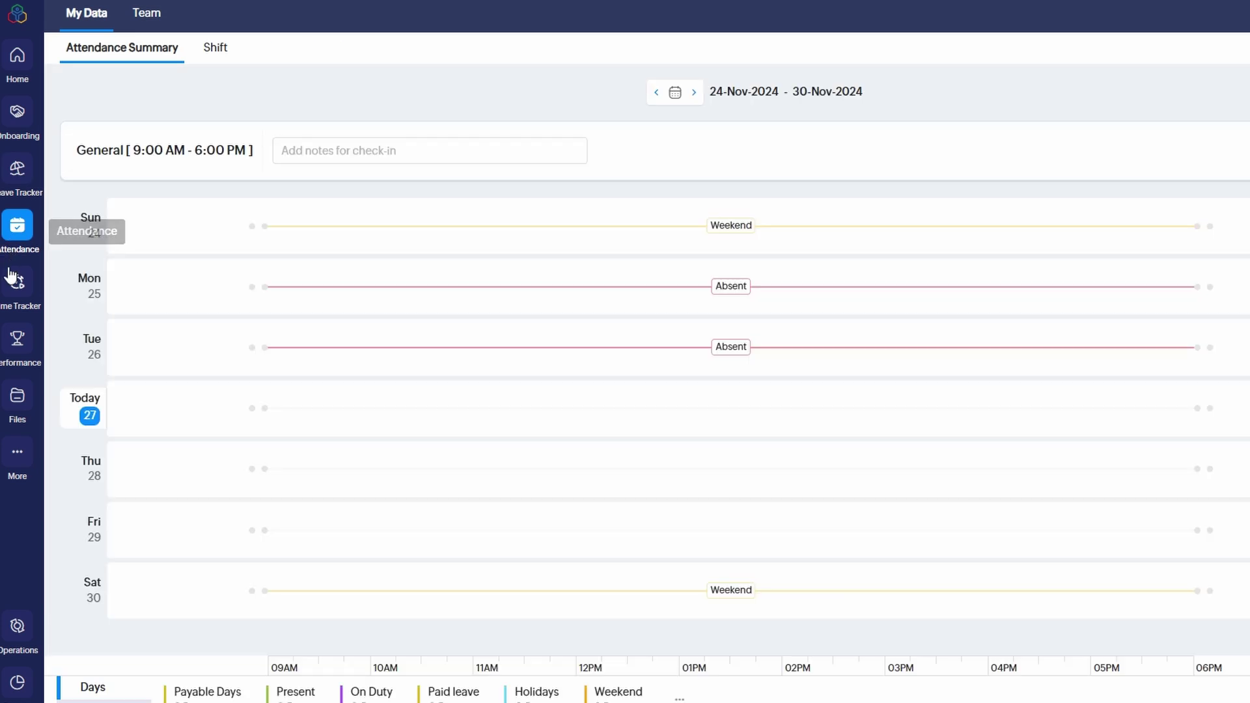
pyautogui.click(12, 281)
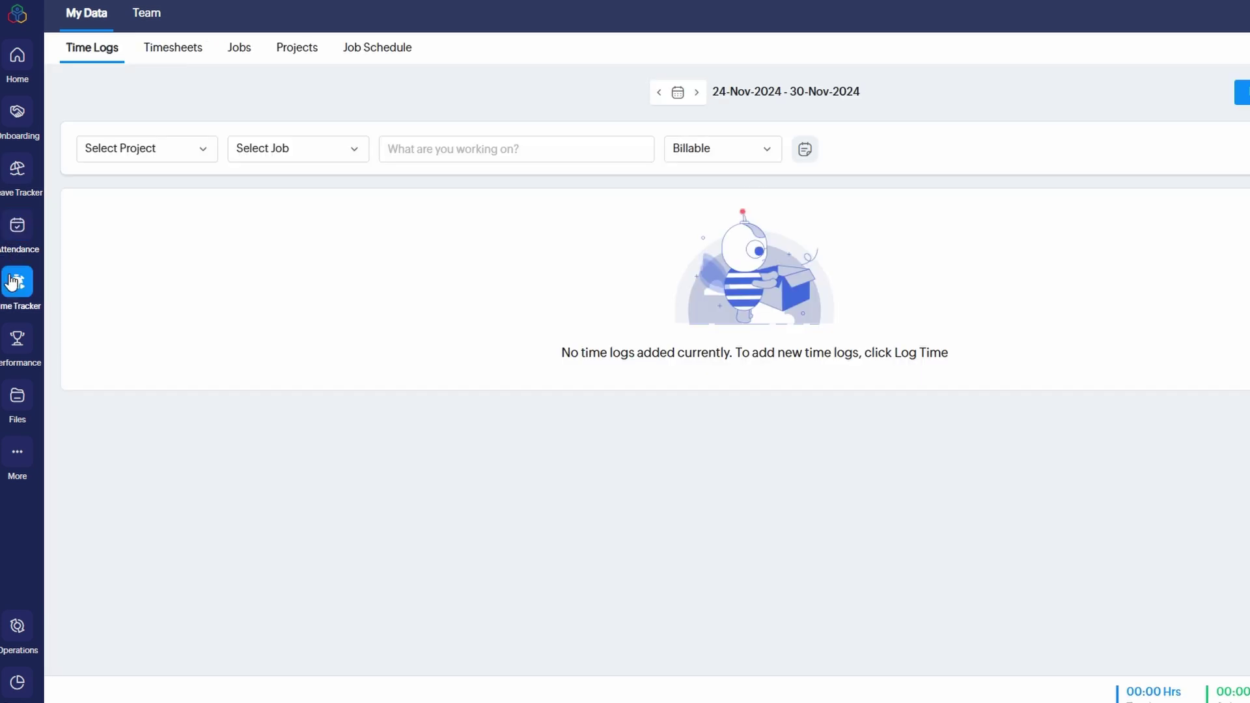
pyautogui.click(16, 344)
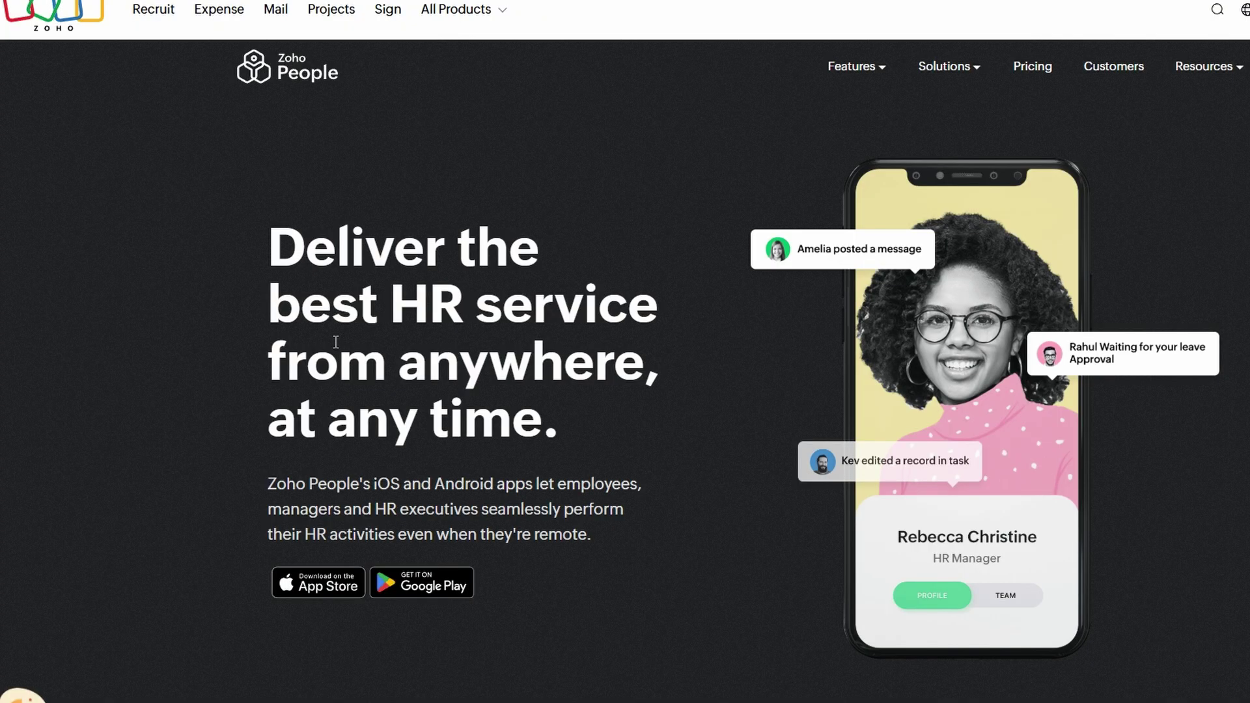
# - Scroll down the mobile app page past the Organization section and For employees cards
pyautogui.scroll(-1, 336, 342)
pyautogui.scroll(-5, 624, 352)
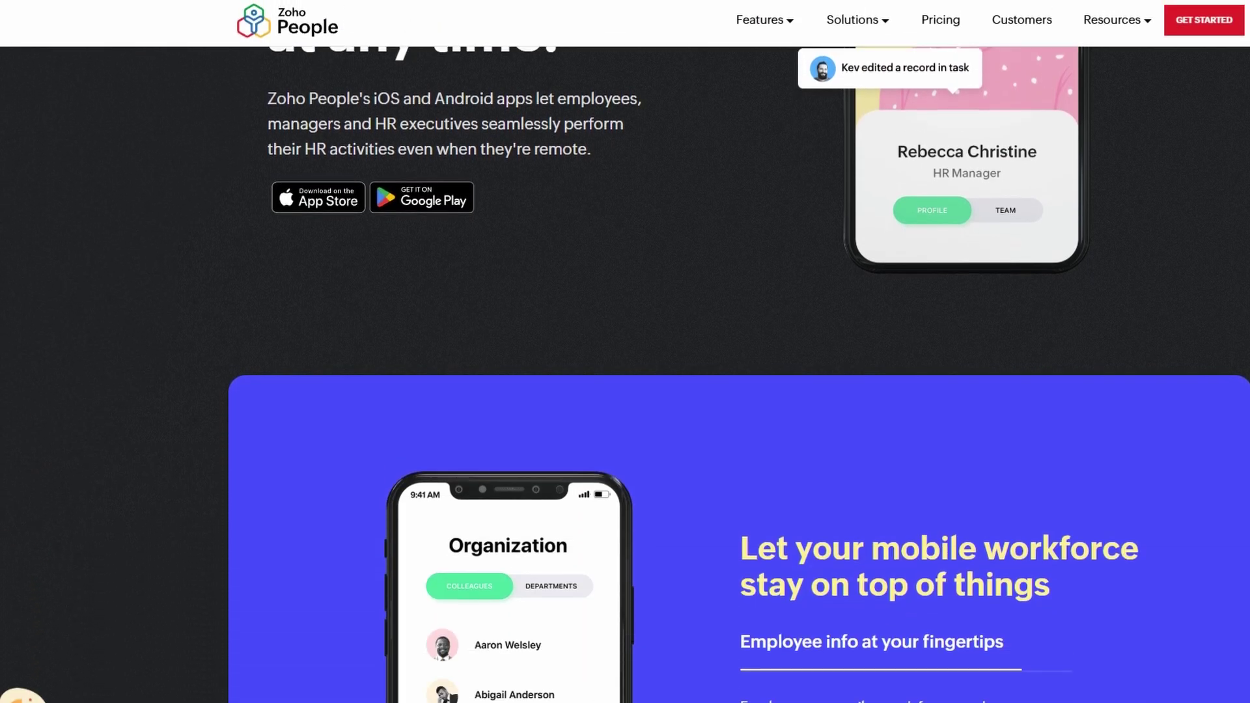
pyautogui.scroll(-6, 625, 351)
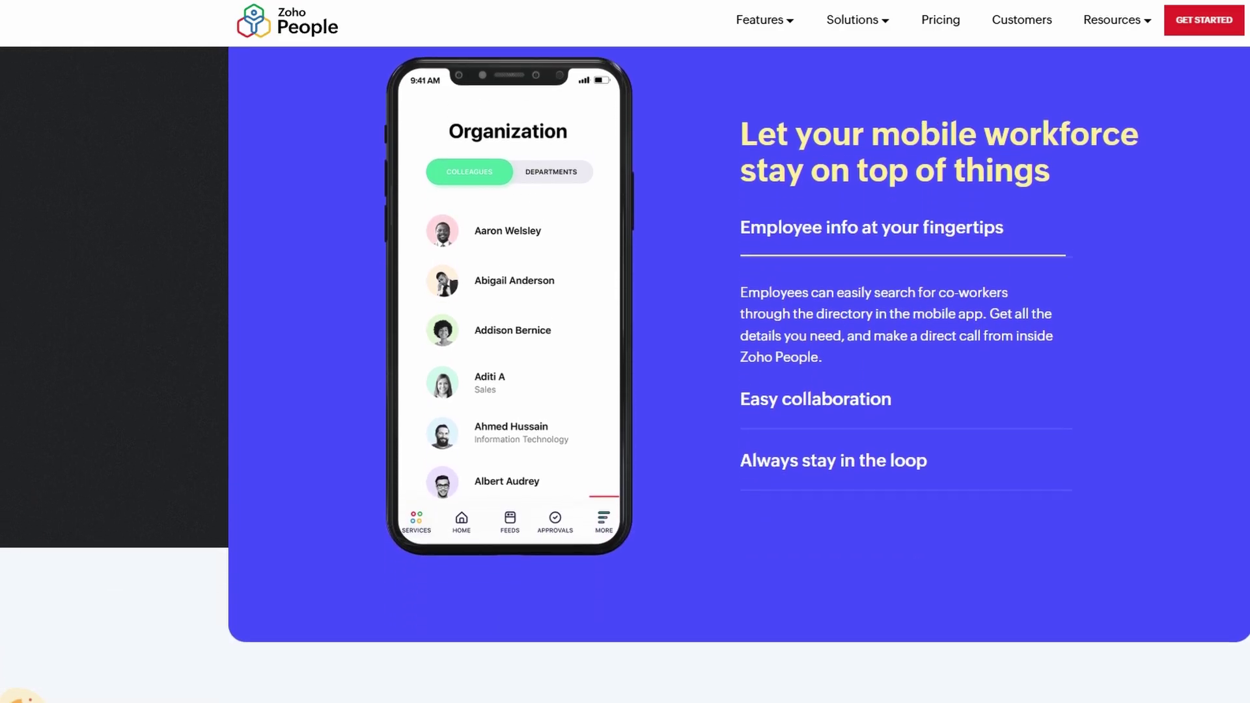
pyautogui.scroll(-11, 624, 351)
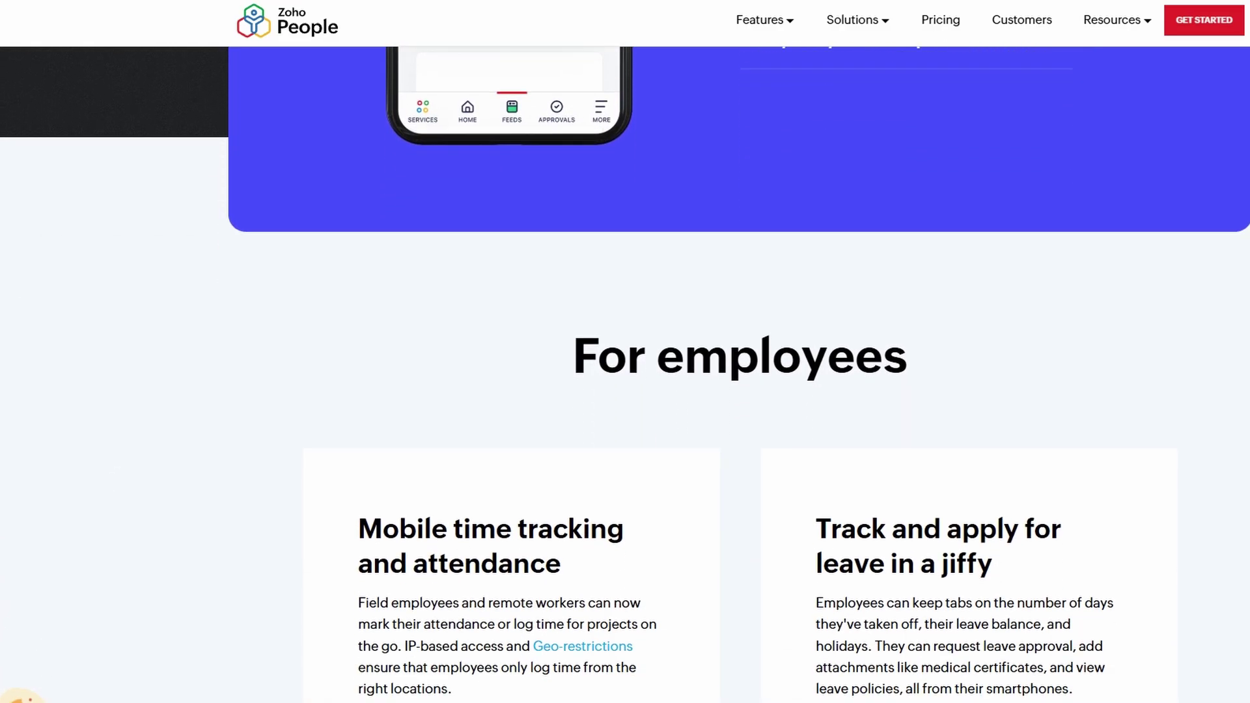
pyautogui.scroll(-6, 625, 352)
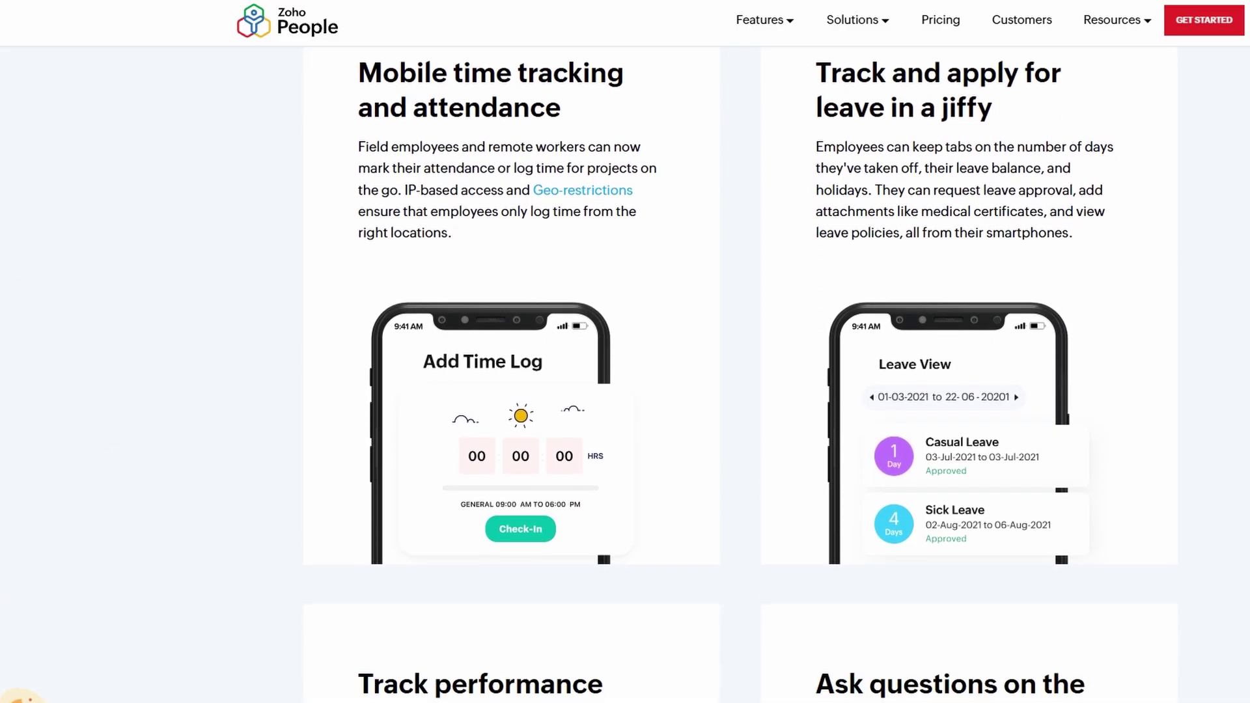
pyautogui.scroll(-8, 625, 351)
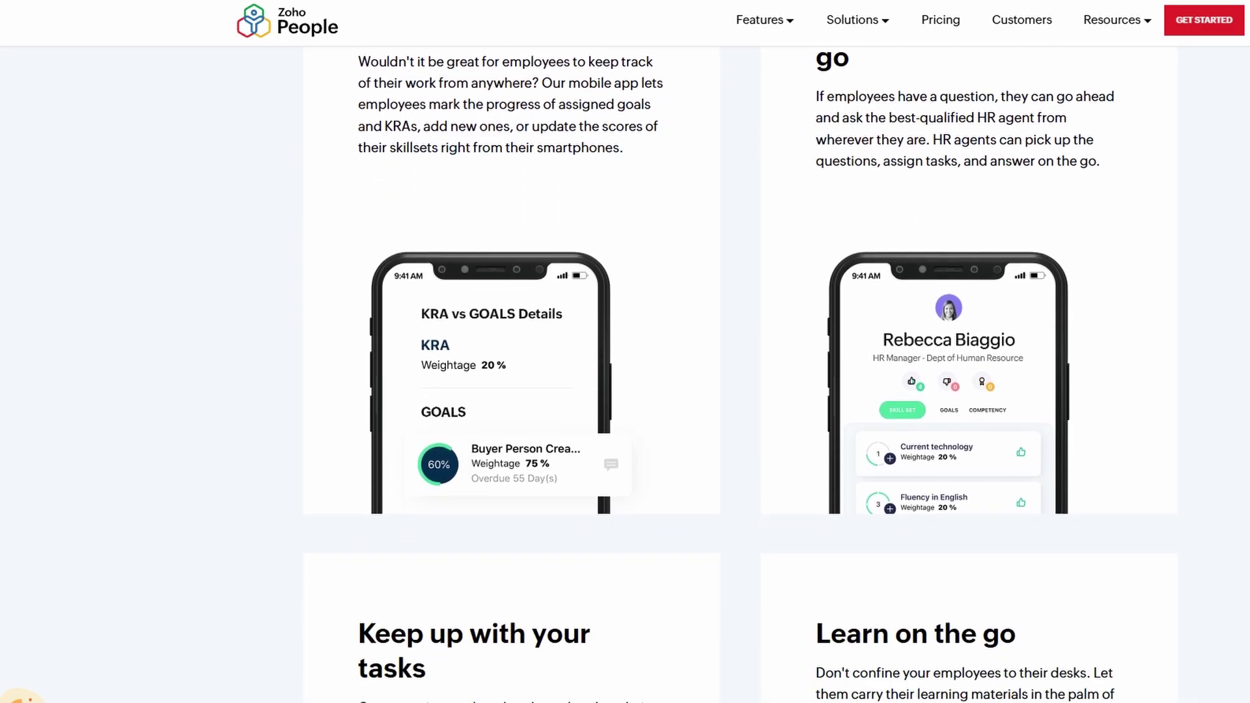
# - Close the 'Level up your HR game' popup and scroll down to People Kiosk
pyautogui.scroll(-7, 624, 351)
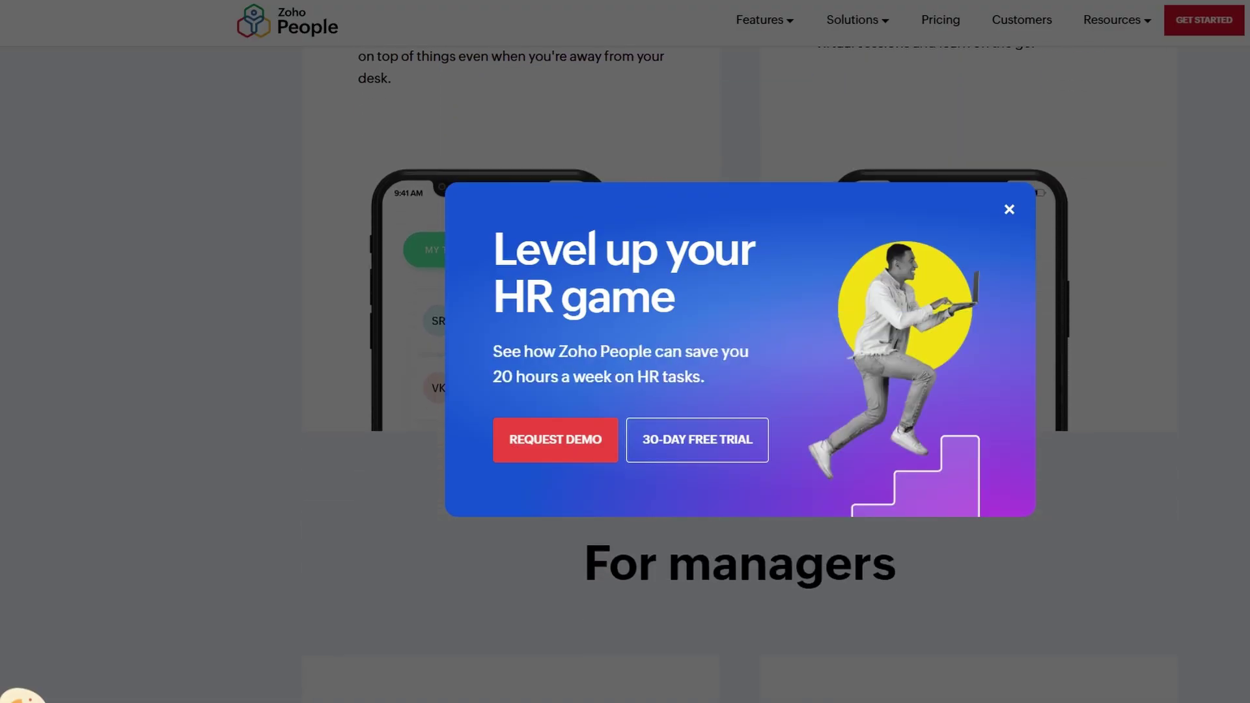
pyautogui.click(1009, 209)
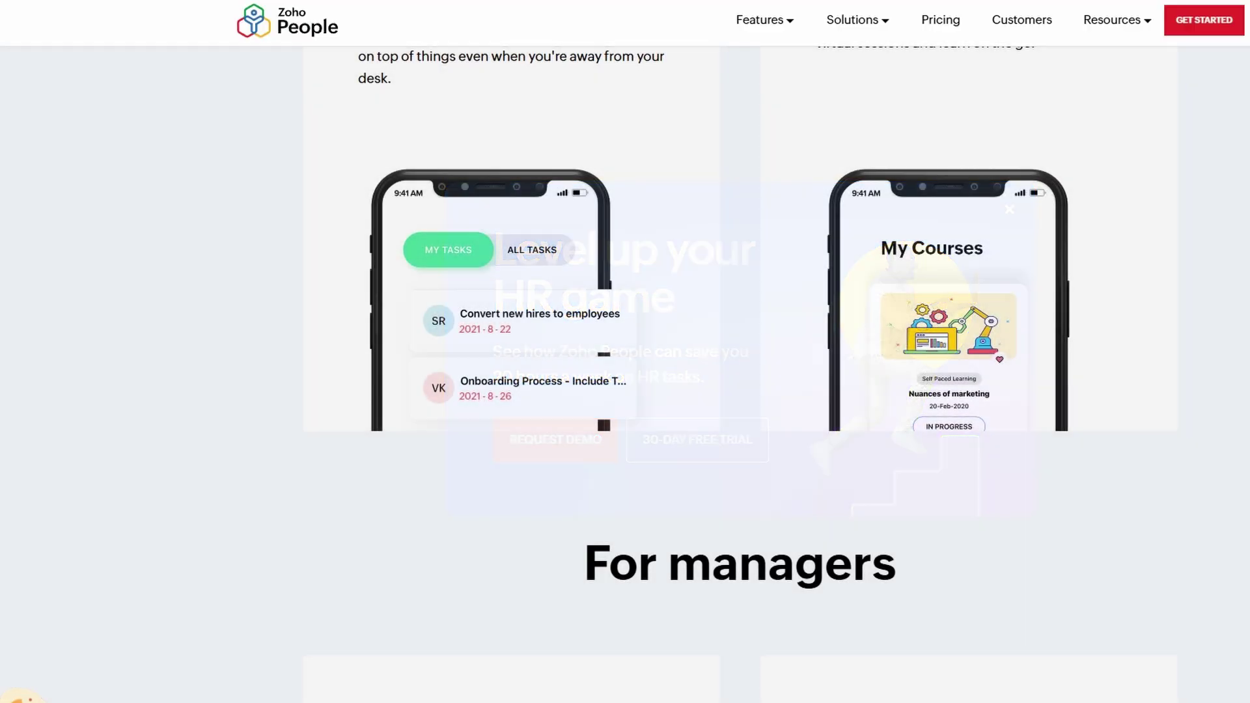
pyautogui.scroll(-12, 625, 352)
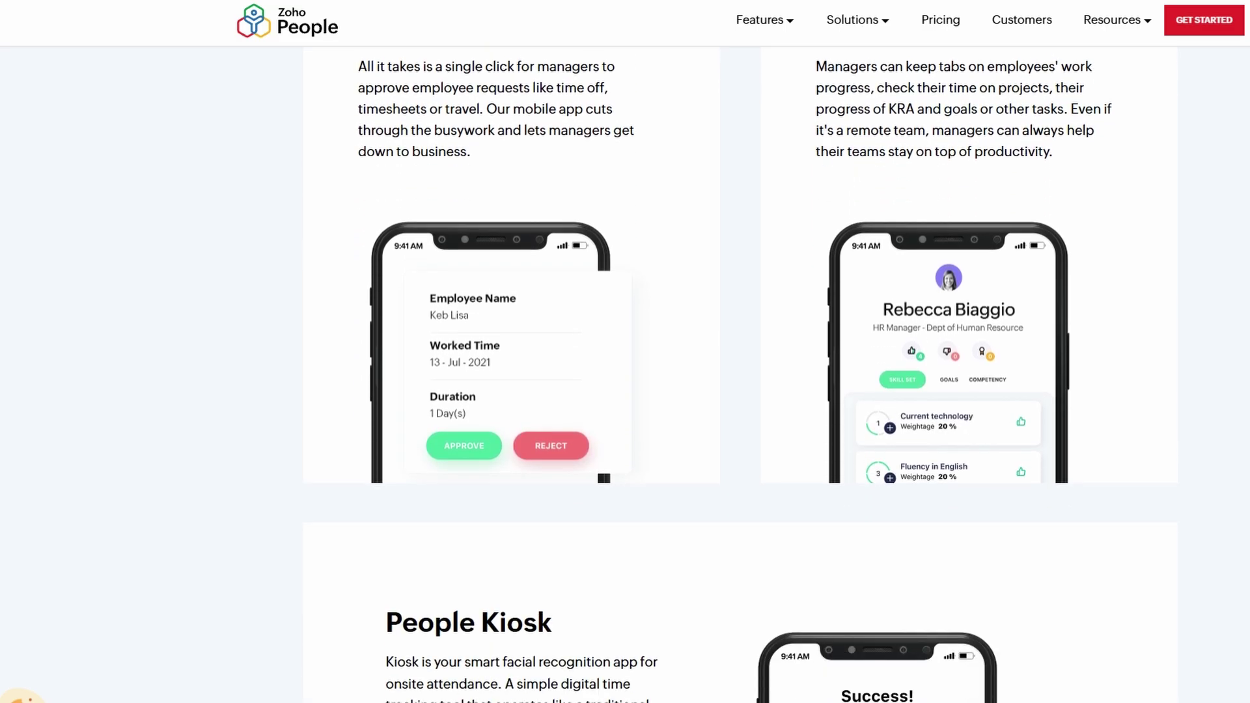
pyautogui.scroll(-8, 625, 352)
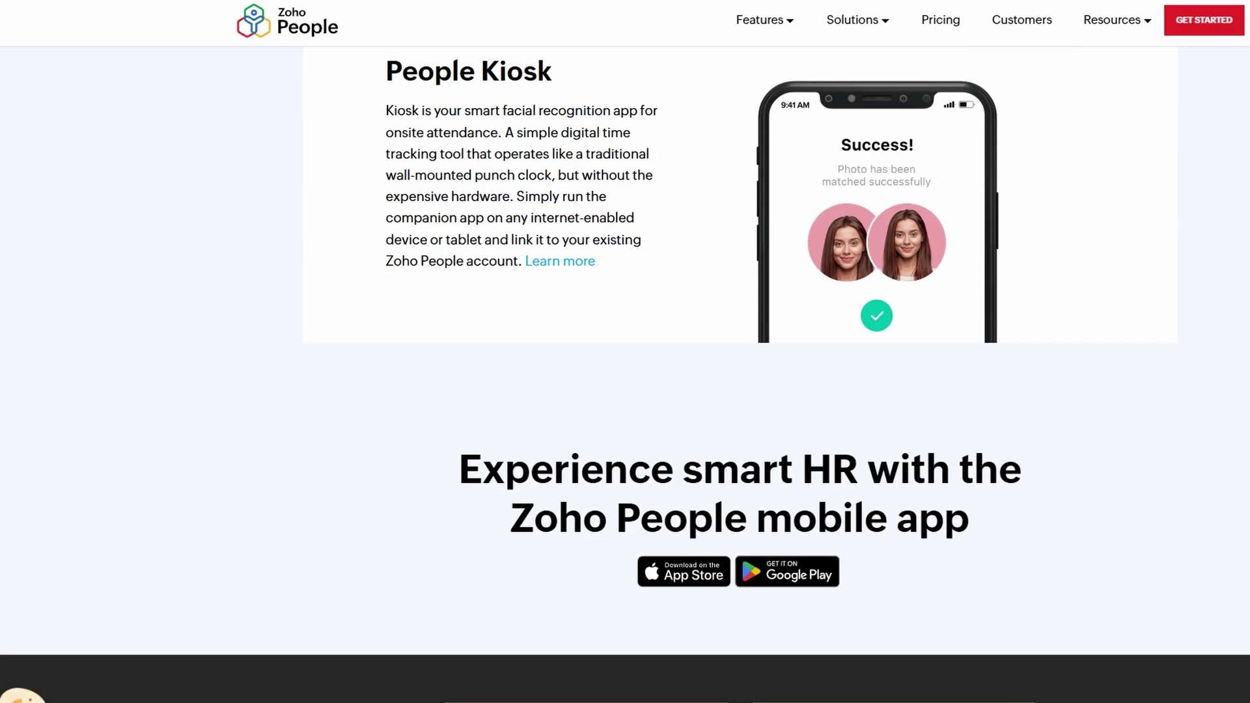
pyautogui.scroll(2, 625, 351)
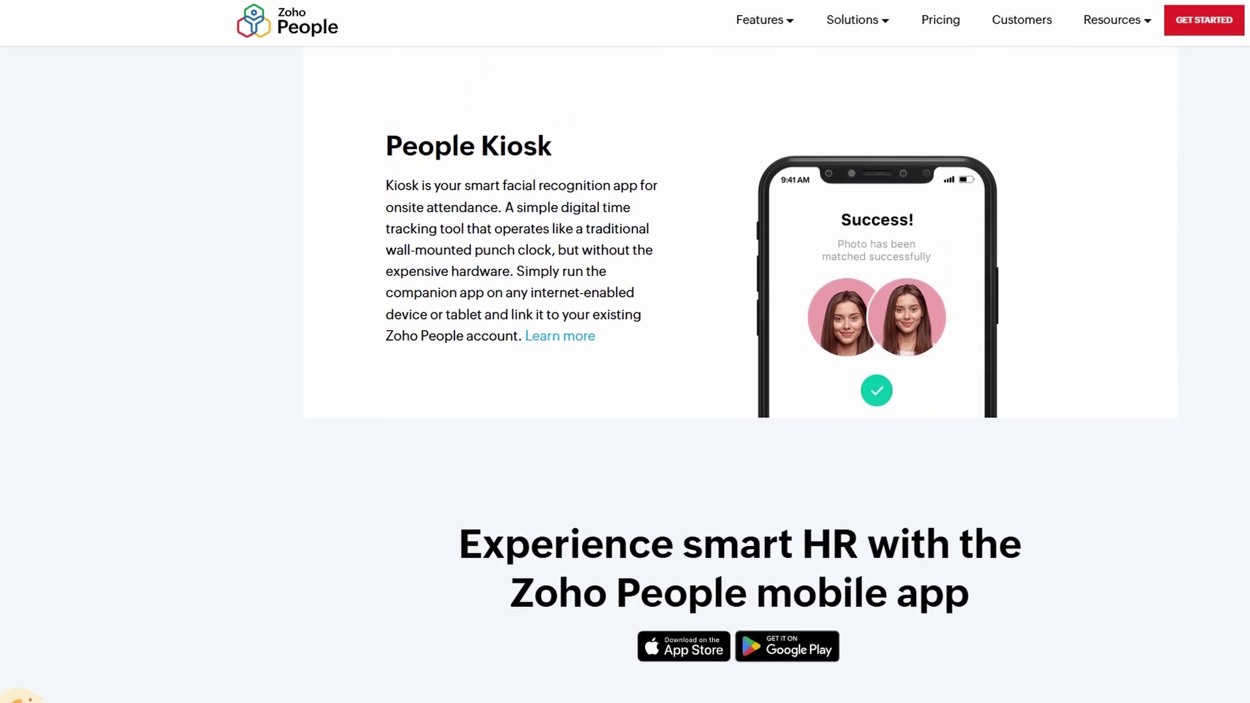